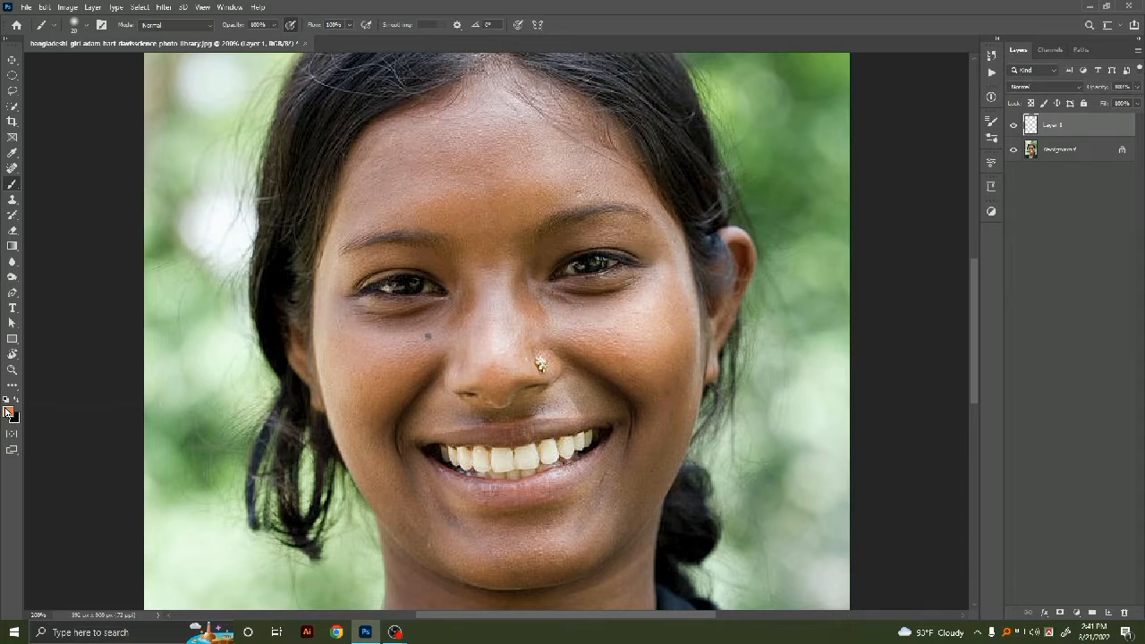
Step: Set the foreground colour to near white and switch to the Brush tool
left_click(9, 412)
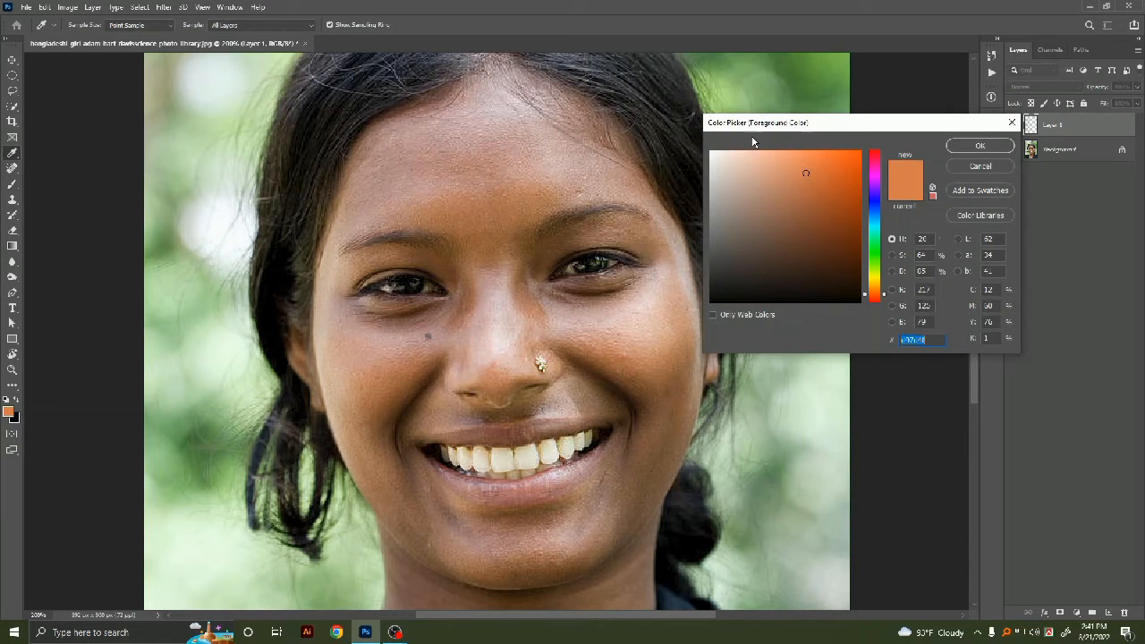
left_click(712, 153)
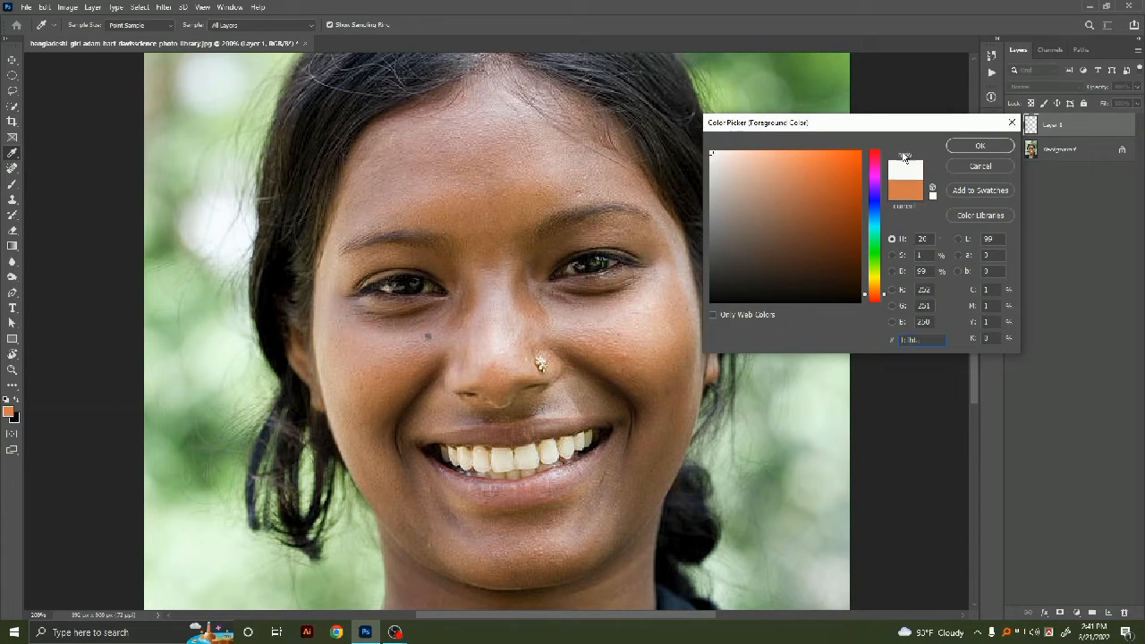
left_click(971, 152)
key("b")
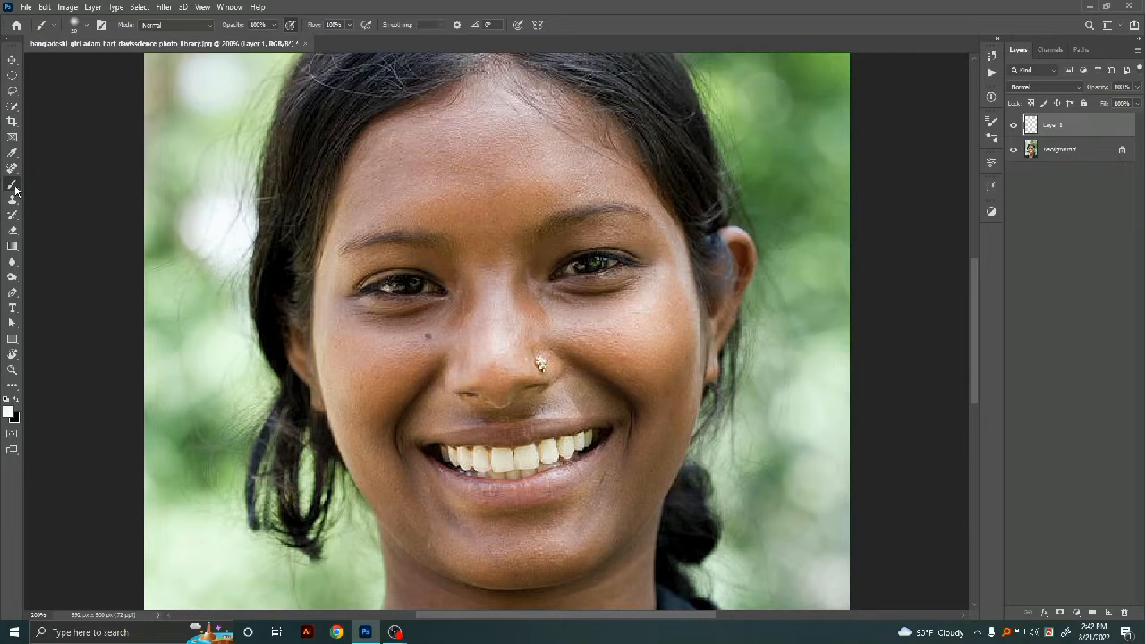
Step: Choose a soft round brush of 20 px and set its hardness to about 15%
left_click(76, 25)
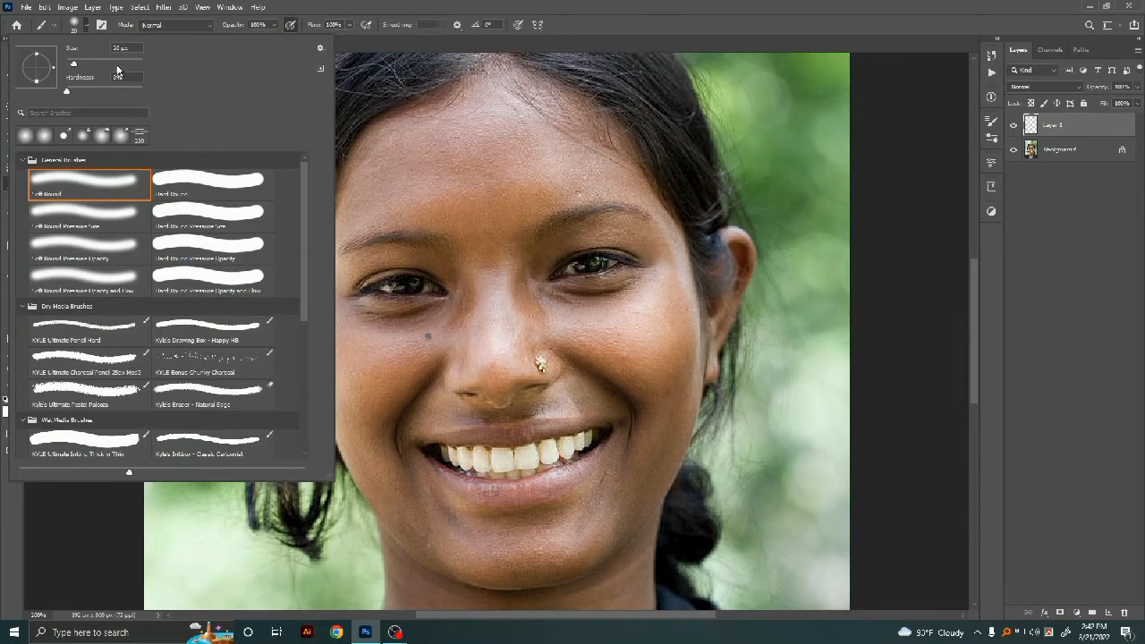
left_click(27, 137)
left_click(81, 91)
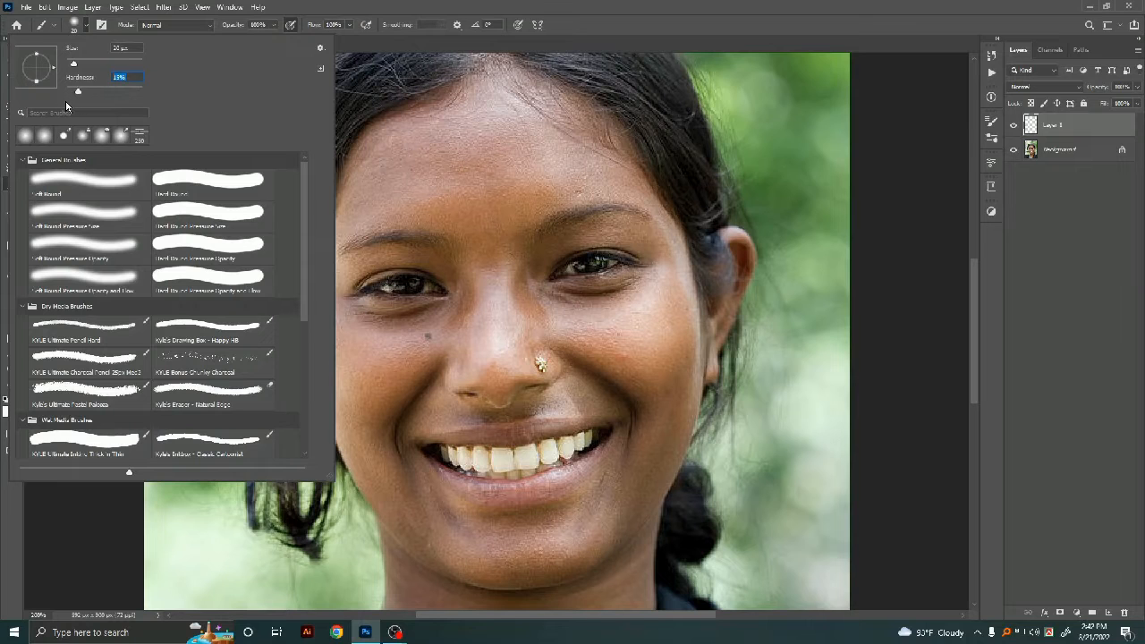
left_click(357, 49)
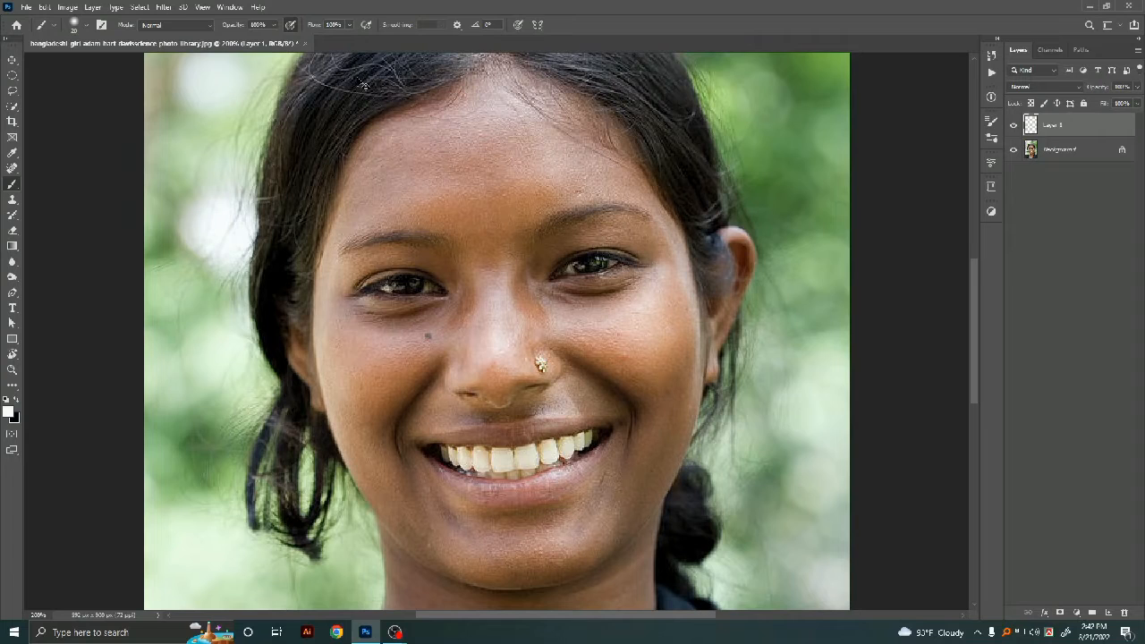
Step: Begin painting white over the face skin on the empty Layer 1
key("ctrl+minus")
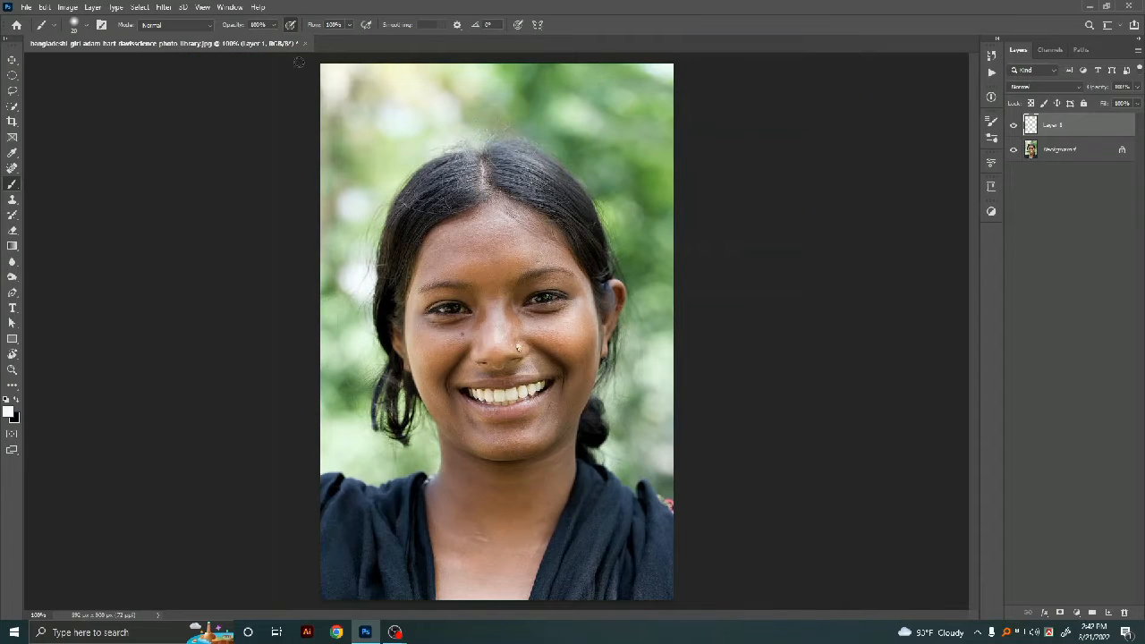
left_click(275, 26)
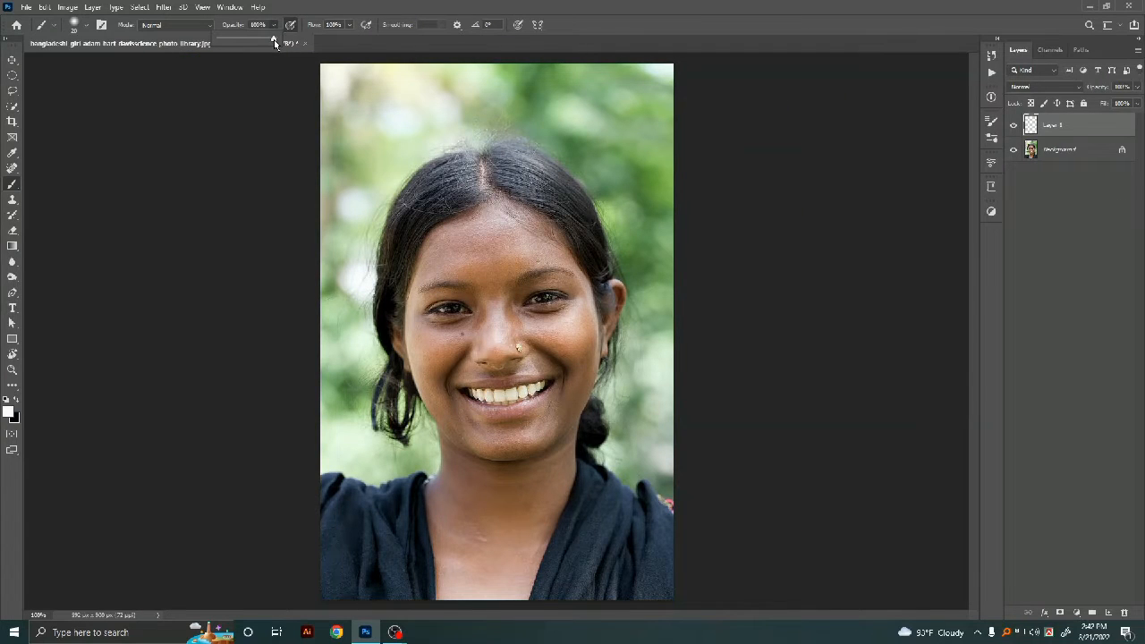
left_click(349, 26)
left_click(397, 192)
mouse_move(498, 201)
left_mouse_down()
mouse_move(441, 234)
mouse_move(414, 295)
mouse_move(408, 367)
mouse_move(399, 345)
mouse_move(437, 401)
mouse_move(448, 270)
left_mouse_up()
key("ctrl+plus")
mouse_move(363, 324)
left_mouse_down()
mouse_move(409, 386)
mouse_move(403, 483)
mouse_move(375, 527)
left_mouse_up()
mouse_move(429, 538)
left_mouse_down()
mouse_move(361, 315)
mouse_move(312, 352)
mouse_move(327, 498)
mouse_move(317, 384)
mouse_move(374, 503)
mouse_move(453, 475)
mouse_move(366, 447)
mouse_move(438, 481)
mouse_move(394, 338)
mouse_move(368, 316)
mouse_move(375, 298)
mouse_move(366, 399)
mouse_move(382, 202)
left_mouse_up()
mouse_move(382, 203)
left_mouse_down()
mouse_move(345, 341)
mouse_move(422, 299)
mouse_move(301, 325)
mouse_move(493, 370)
mouse_move(394, 345)
mouse_move(212, 256)
mouse_move(172, 360)
left_mouse_up()
Step: Reduce the brush size and paint white along the face's edges near the hairline, eyes and ears
key("bracketleft")
key("bracketleft")
key("bracketleft")
key("bracketleft")
key("bracketleft")
key("bracketleft")
key("bracketleft")
mouse_move(379, 213)
left_mouse_down()
mouse_move(434, 241)
mouse_move(458, 293)
left_mouse_up()
left_click_drag(464, 299, 387, 238)
mouse_move(402, 228)
left_mouse_down()
mouse_move(447, 297)
mouse_move(479, 440)
mouse_move(508, 321)
mouse_move(483, 387)
left_mouse_up()
mouse_move(408, 322)
left_mouse_down()
mouse_move(396, 271)
mouse_move(447, 351)
left_mouse_up()
mouse_move(464, 447)
left_mouse_down()
mouse_move(435, 253)
mouse_move(399, 372)
left_mouse_up()
left_click_drag(398, 373, 382, 240)
left_click_drag(382, 241, 363, 365)
Step: Enlarge the brush and fill the remaining face, neck and chest skin with white
key("bracketright")
key("bracketright")
key("bracketright")
key("bracketright")
mouse_move(344, 255)
left_mouse_down()
mouse_move(368, 218)
mouse_move(304, 427)
left_mouse_up()
left_click_drag(129, 344, 148, 230)
mouse_move(291, 327)
left_mouse_down()
mouse_move(361, 235)
mouse_move(305, 333)
left_mouse_up()
mouse_move(143, 154)
left_mouse_down()
mouse_move(118, 318)
mouse_move(99, 367)
left_mouse_up()
mouse_move(382, 242)
left_mouse_down()
mouse_move(391, 113)
mouse_move(328, 219)
left_mouse_up()
left_click_drag(315, 81, 300, 124)
key("ctrl+0")
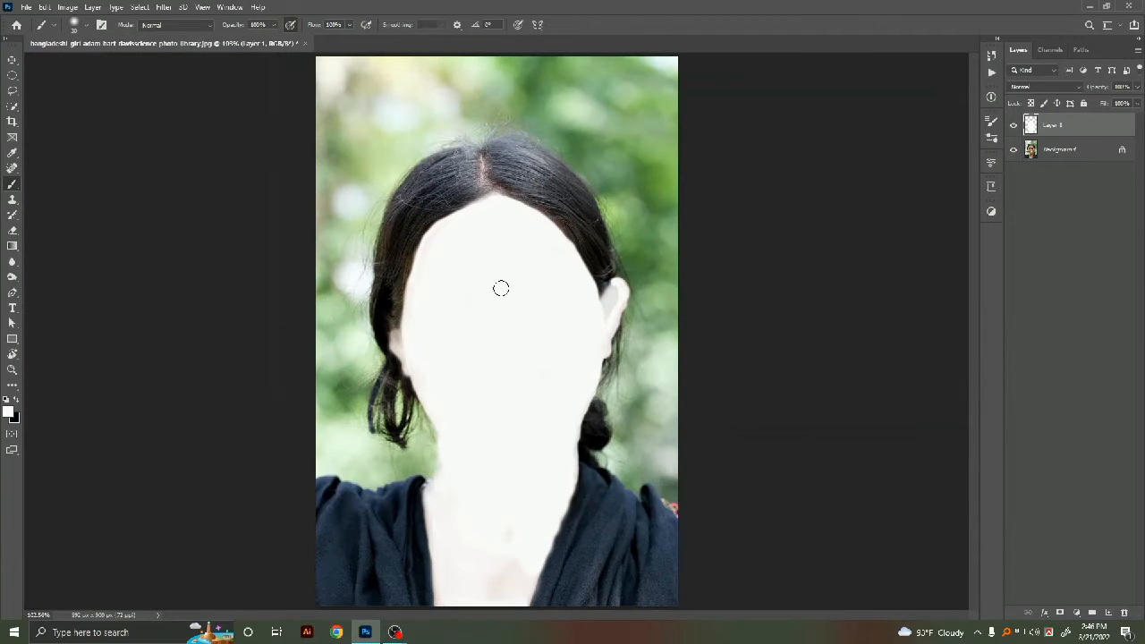
Step: Set Layer 1's blending mode to Soft Light and add a layer mask to it
left_click(1081, 89)
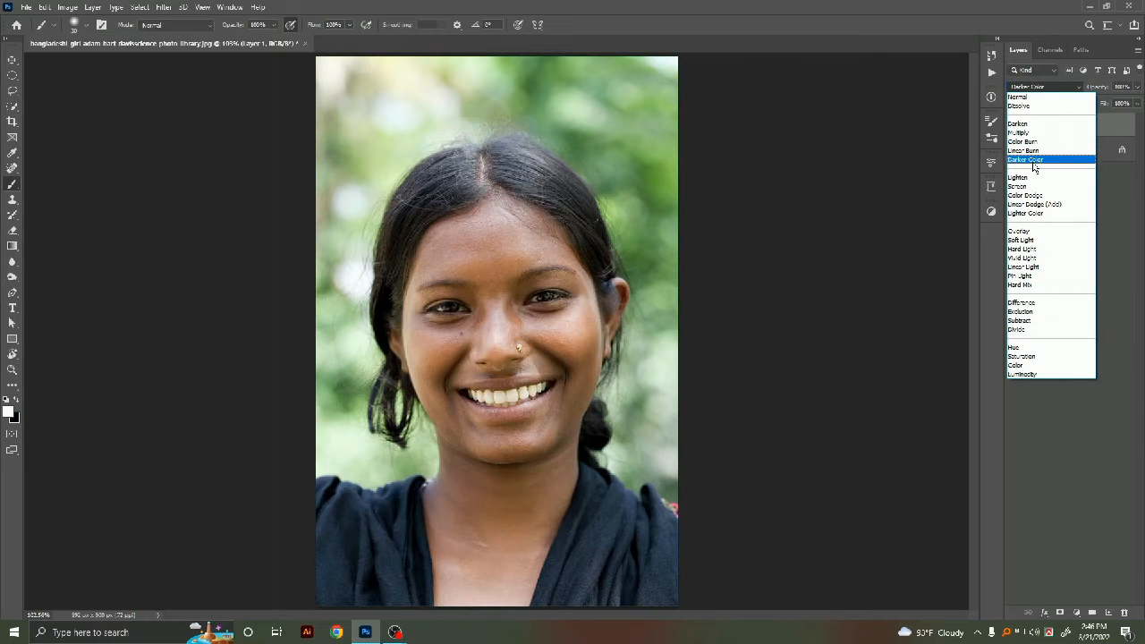
left_click(1028, 240)
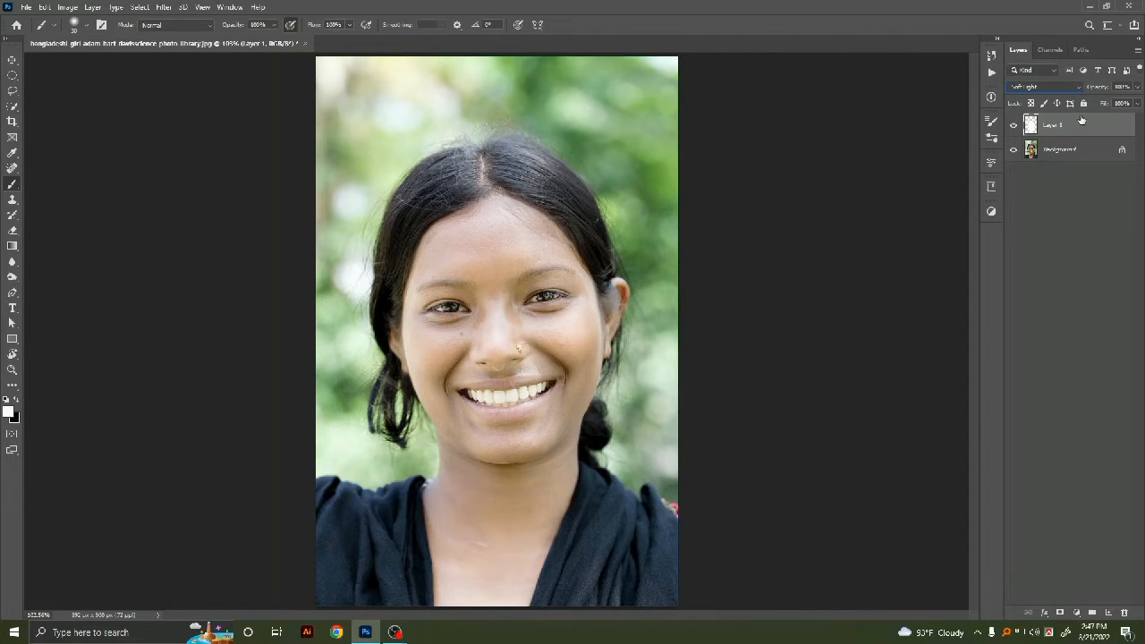
left_click(1062, 613)
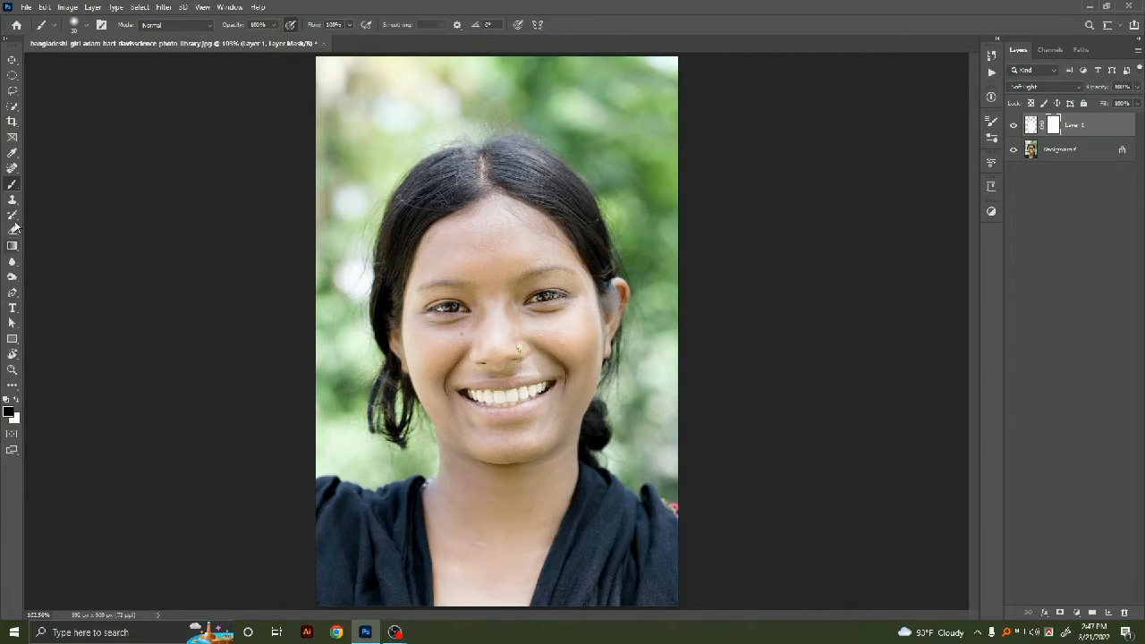
Step: Paint black on the layer mask over the eyebrows with a small brush to restore them
left_click(11, 185)
key("bracketleft")
key("bracketleft")
key("bracketleft")
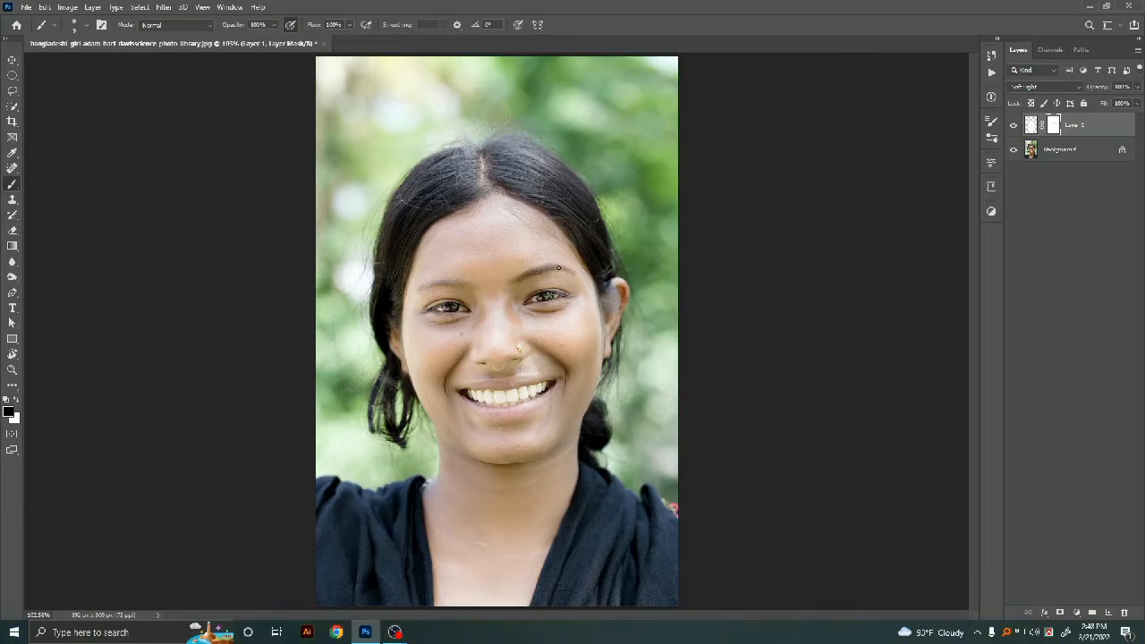
key("ctrl+plus")
mouse_move(441, 240)
left_mouse_down()
mouse_move(355, 244)
mouse_move(406, 234)
mouse_move(362, 237)
left_mouse_up()
key("ctrl+minus")
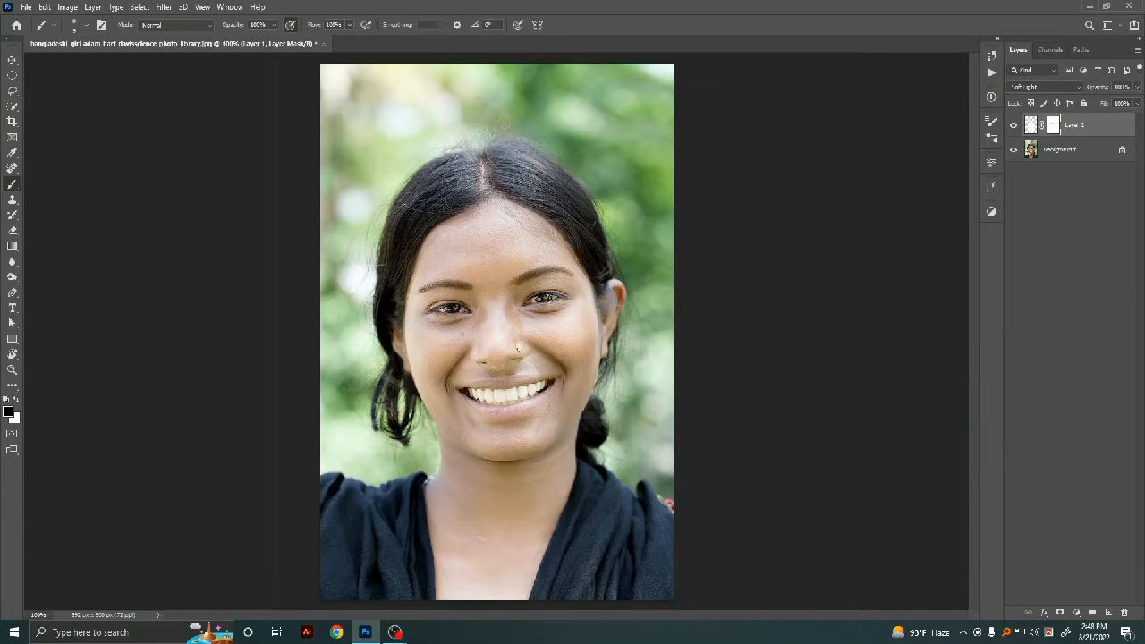
key("ctrl+plus")
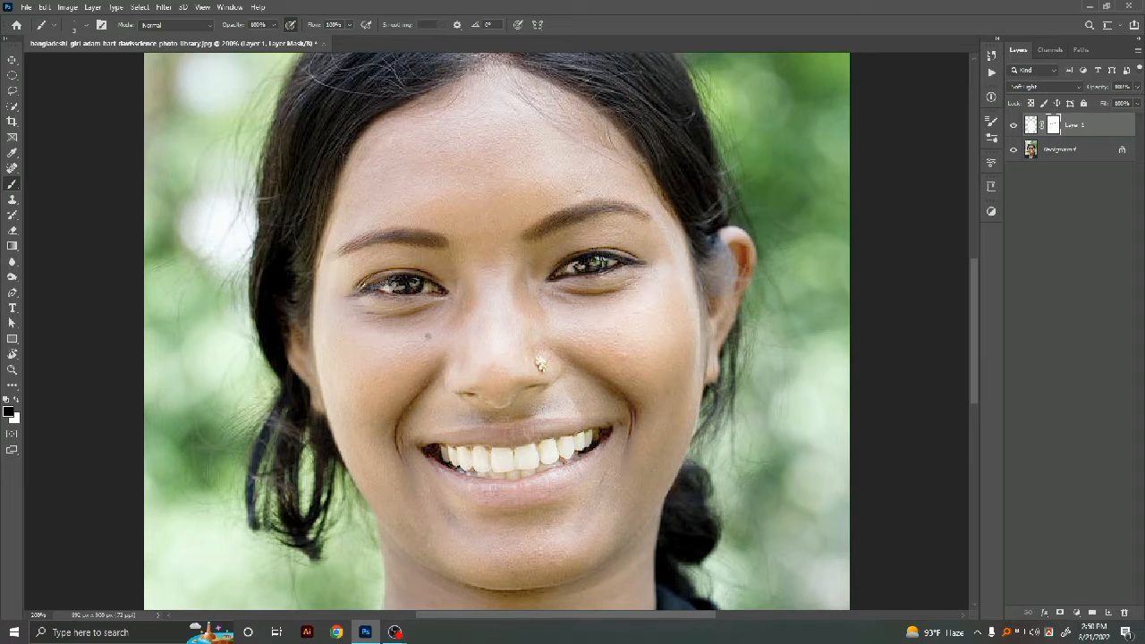
left_click_drag(365, 288, 429, 294)
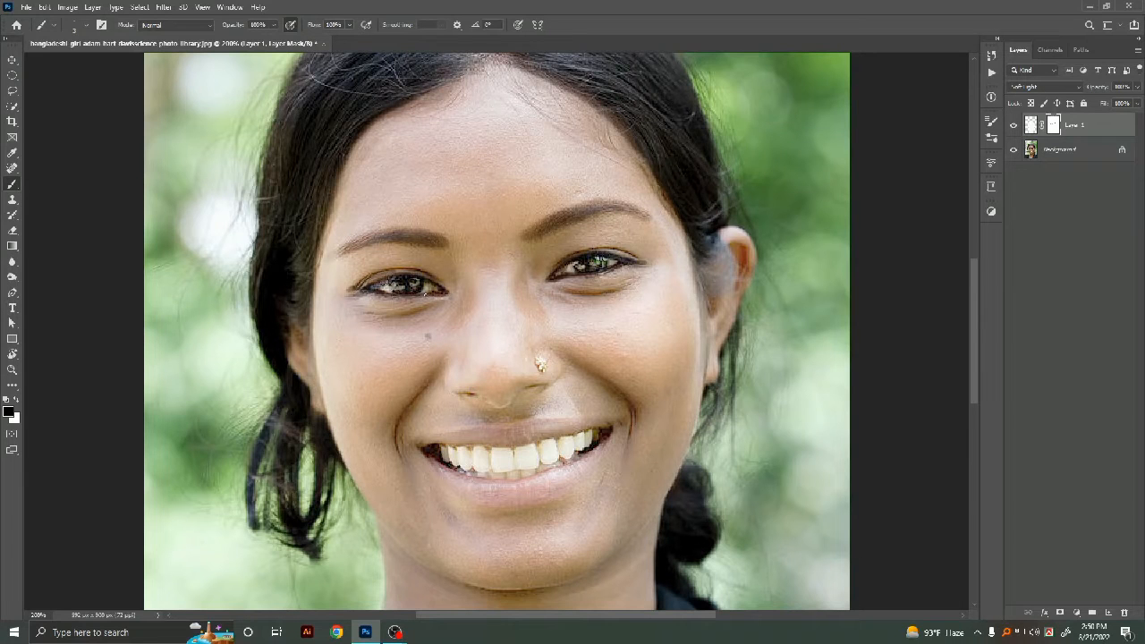
key("ctrl+minus")
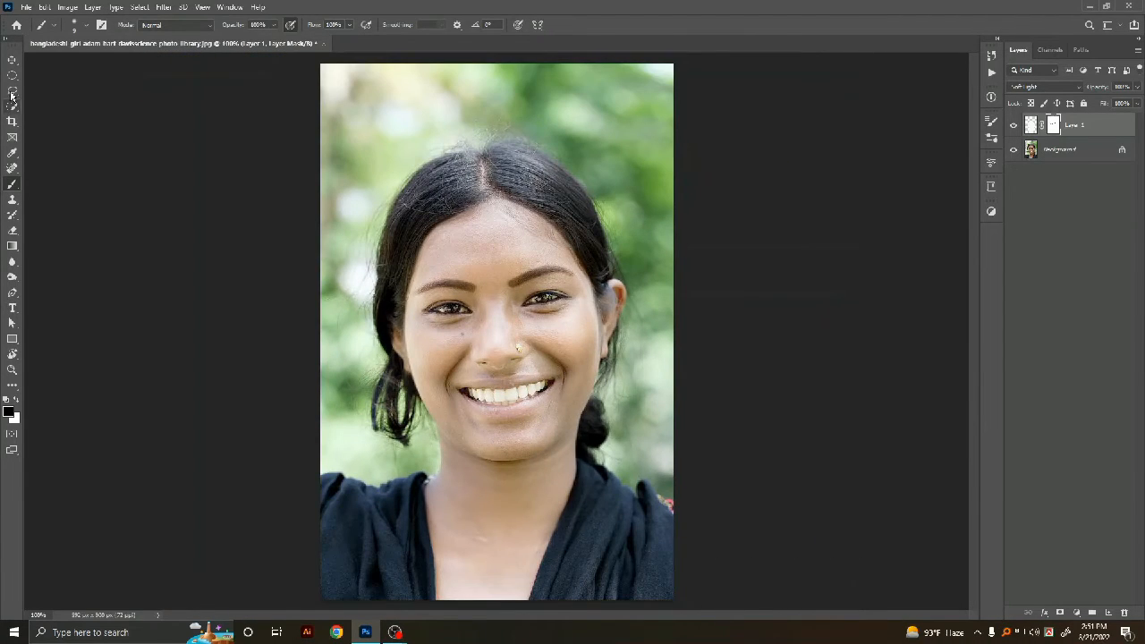
Step: Add a Selective Color adjustment layer and reduce Cyan and Magenta in the Whites
left_click(1077, 614)
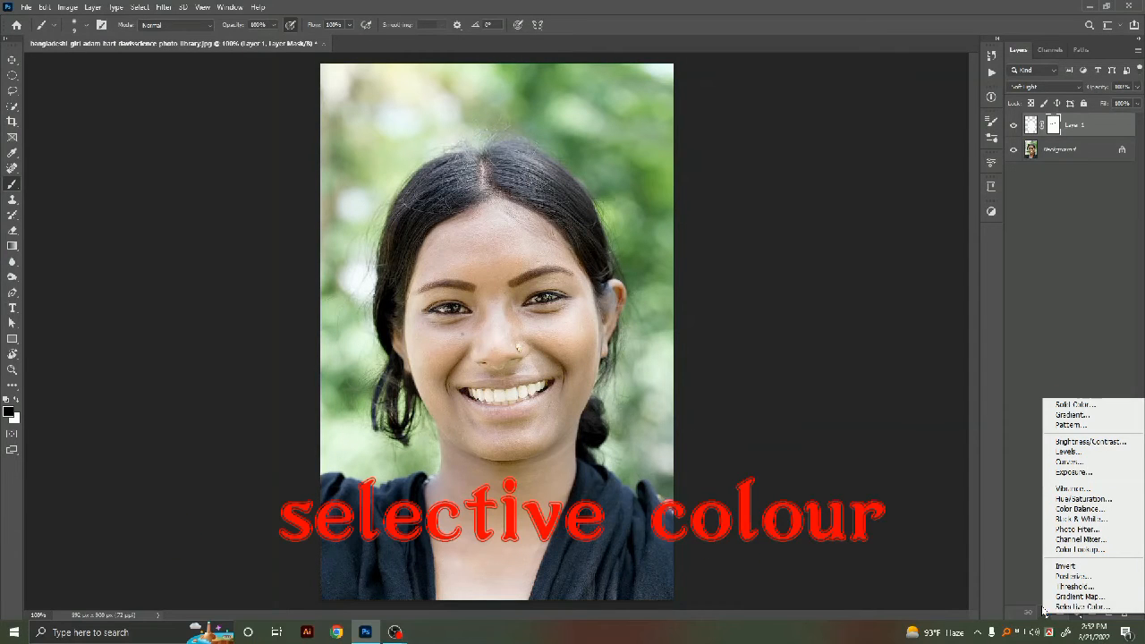
left_click(1079, 608)
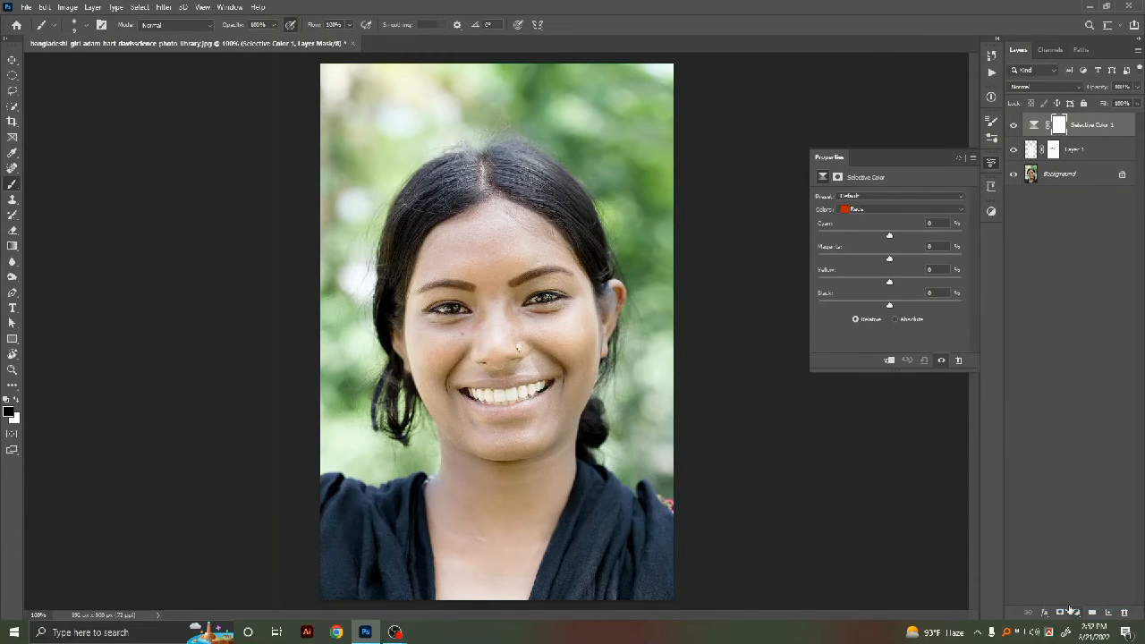
left_click(846, 210)
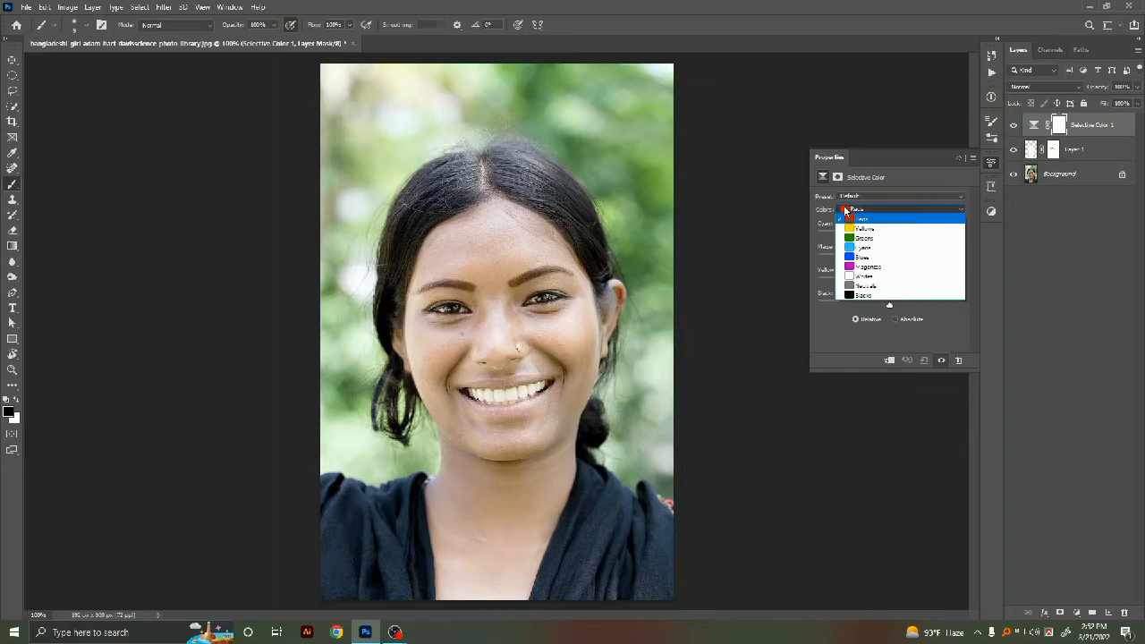
left_click(861, 281)
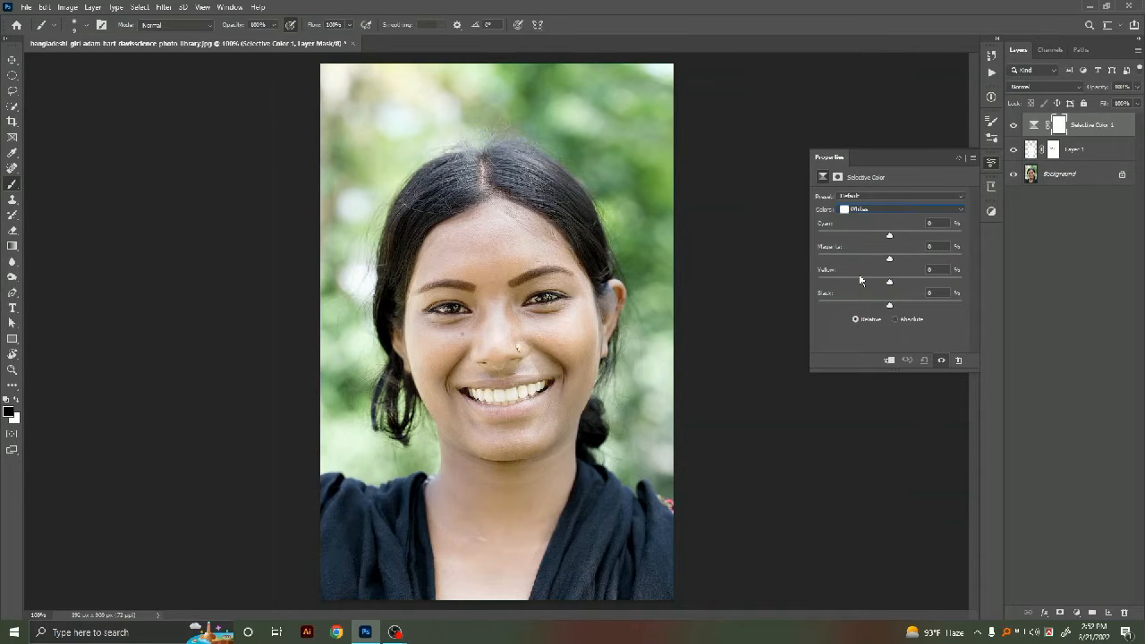
left_click_drag(889, 236, 866, 259)
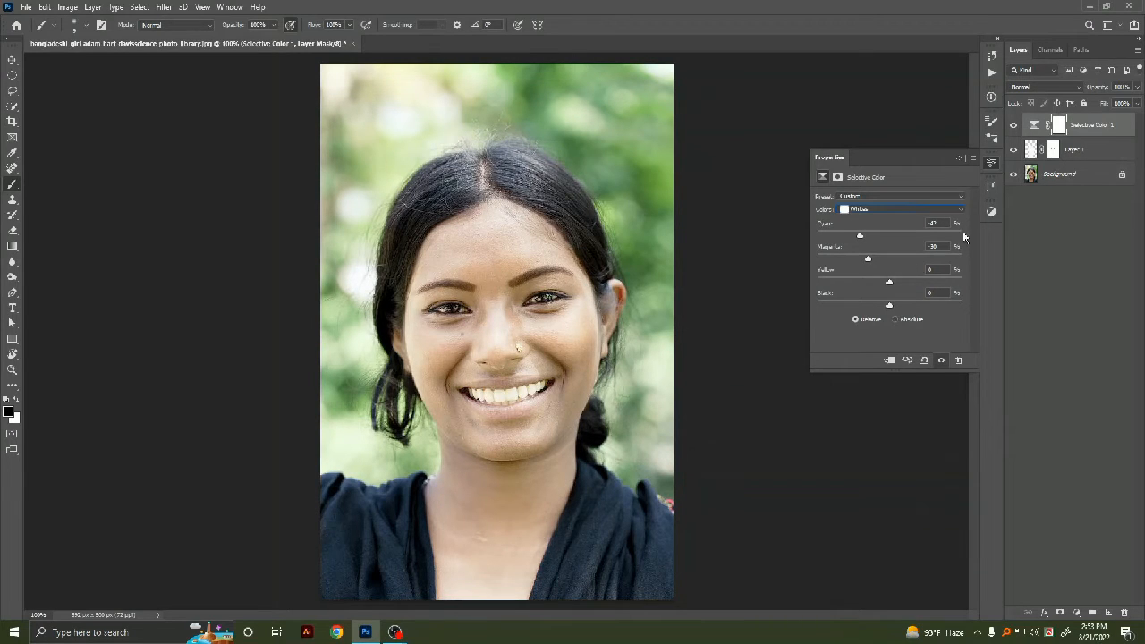
left_click(958, 156)
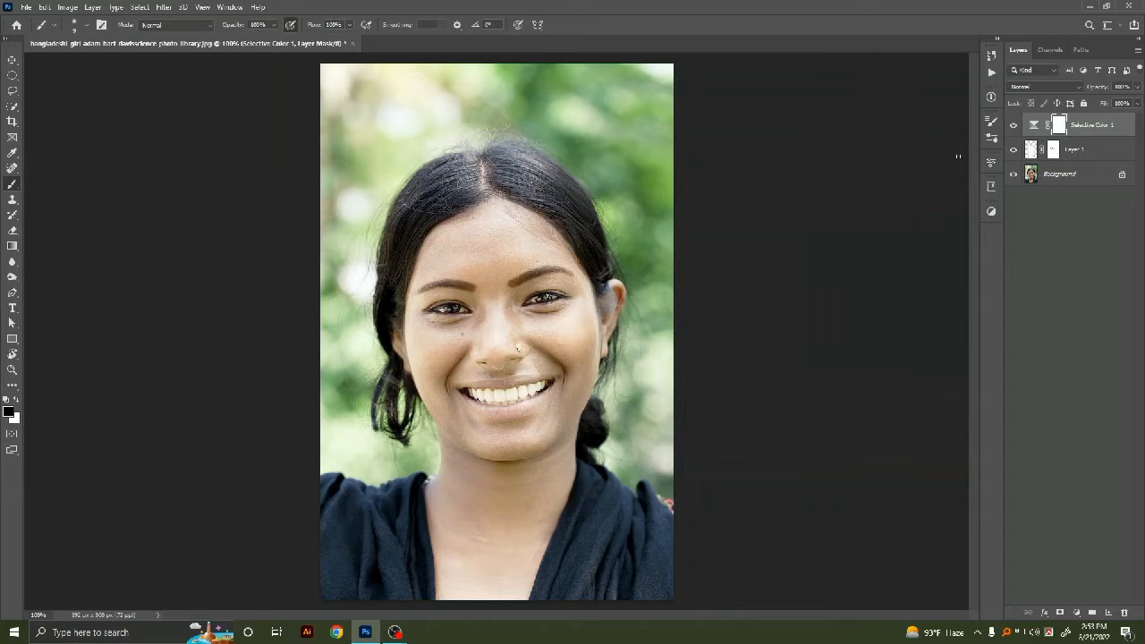
Step: Select all three layers and merge them into one
left_click(1096, 155)
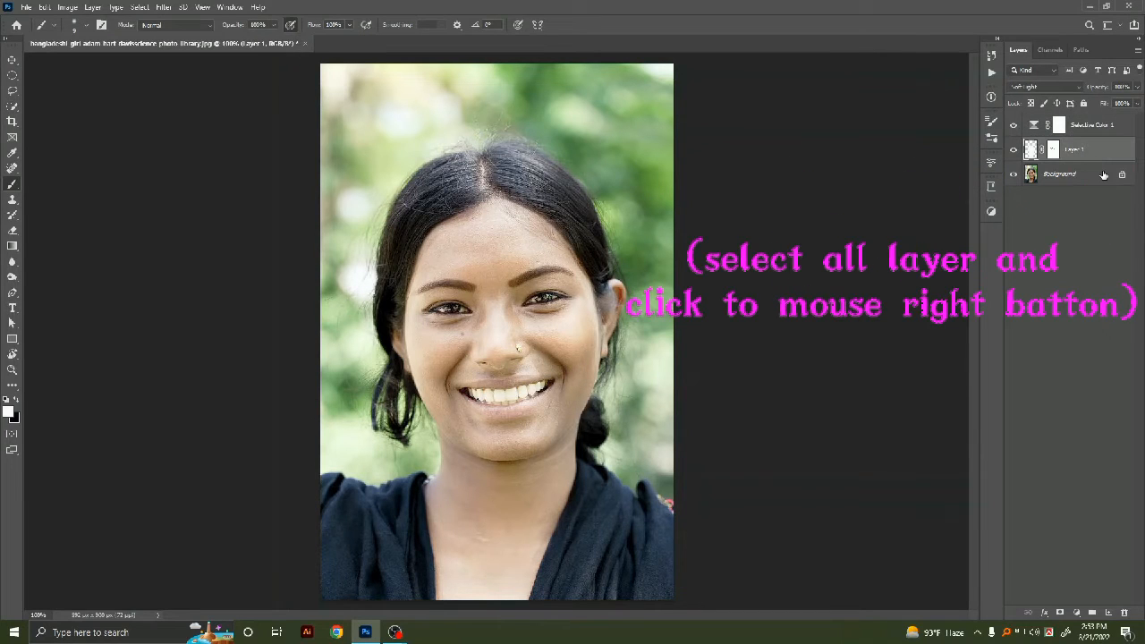
left_click(1105, 175, "shift")
left_click(1111, 131, "shift")
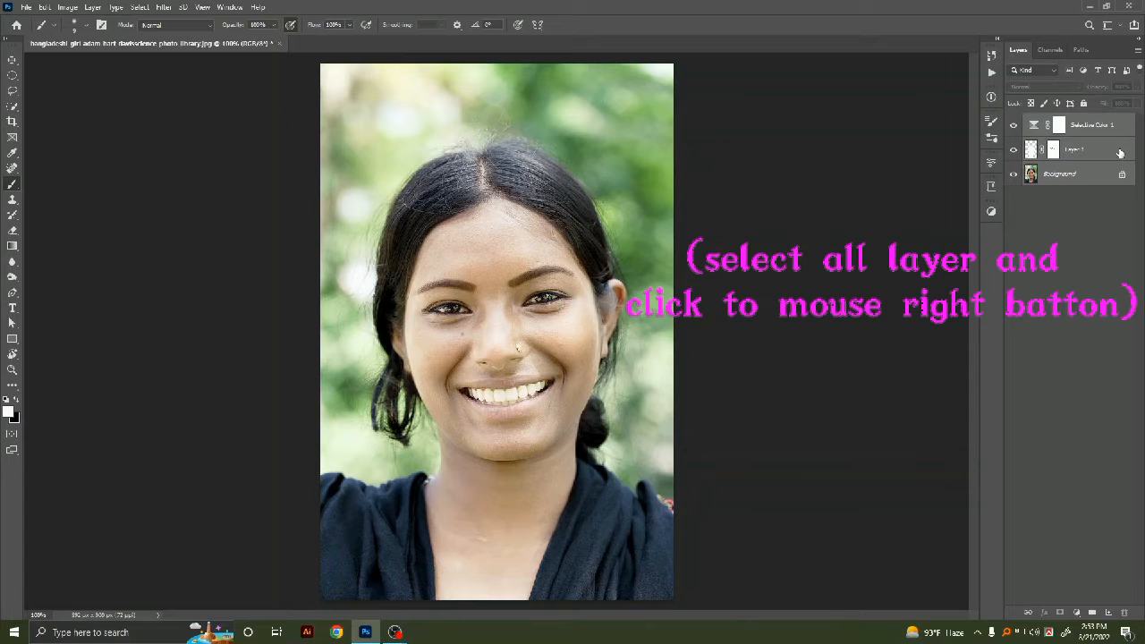
right_click(1115, 154)
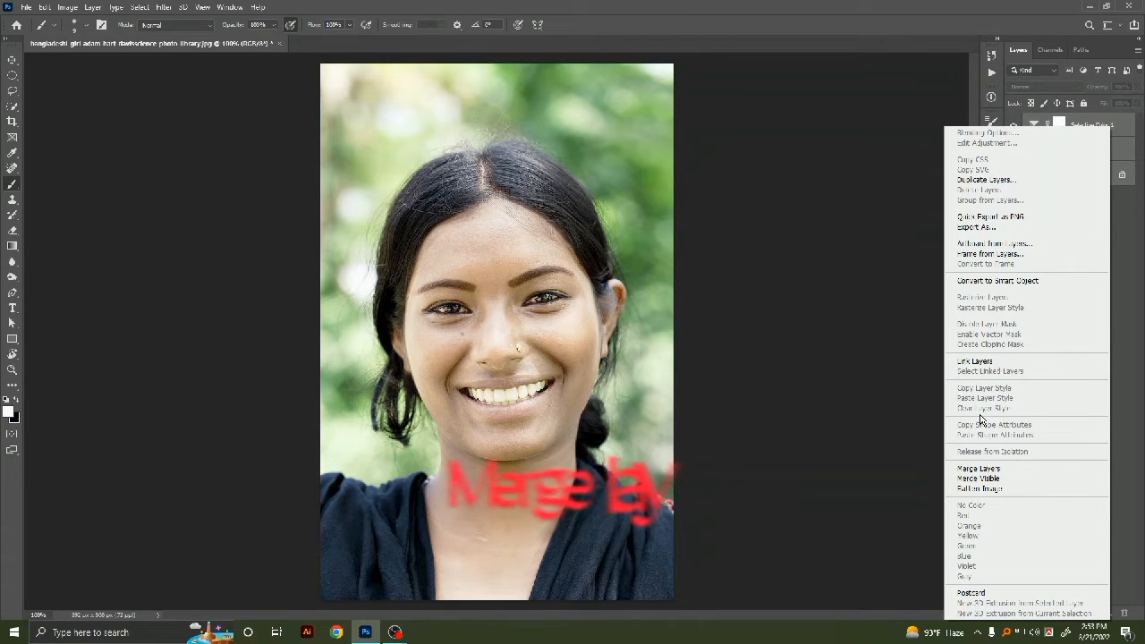
left_click(975, 468)
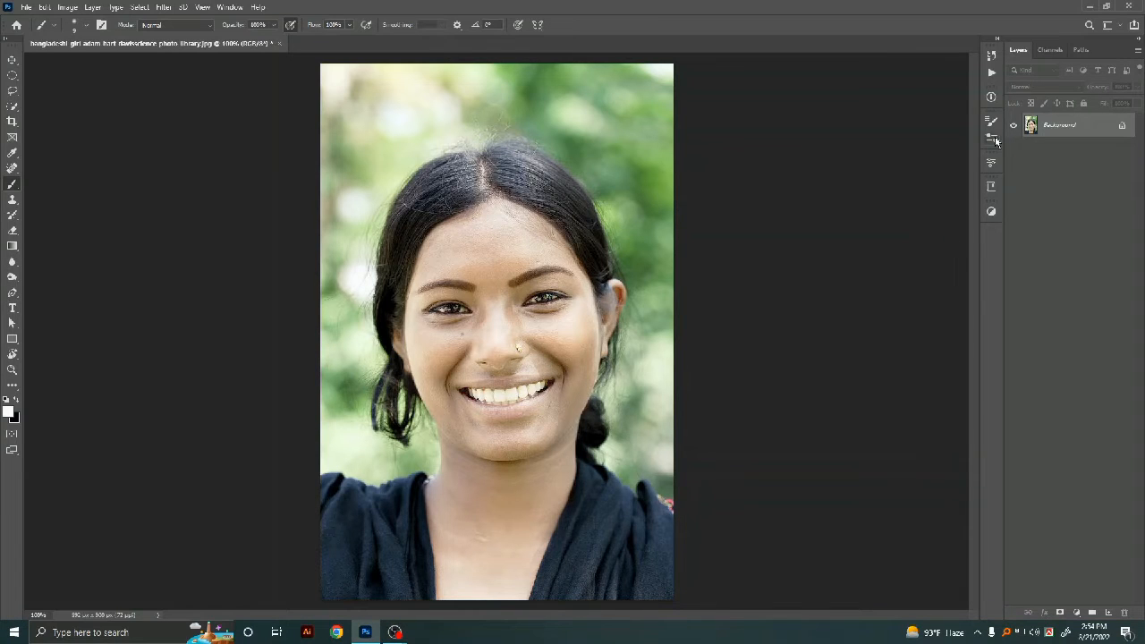
Step: Duplicate the Background layer and apply a Camera Raw Filter raising Temperature and Tint and adjusting Contrast and Highlights
left_click_drag(1087, 126, 1110, 612)
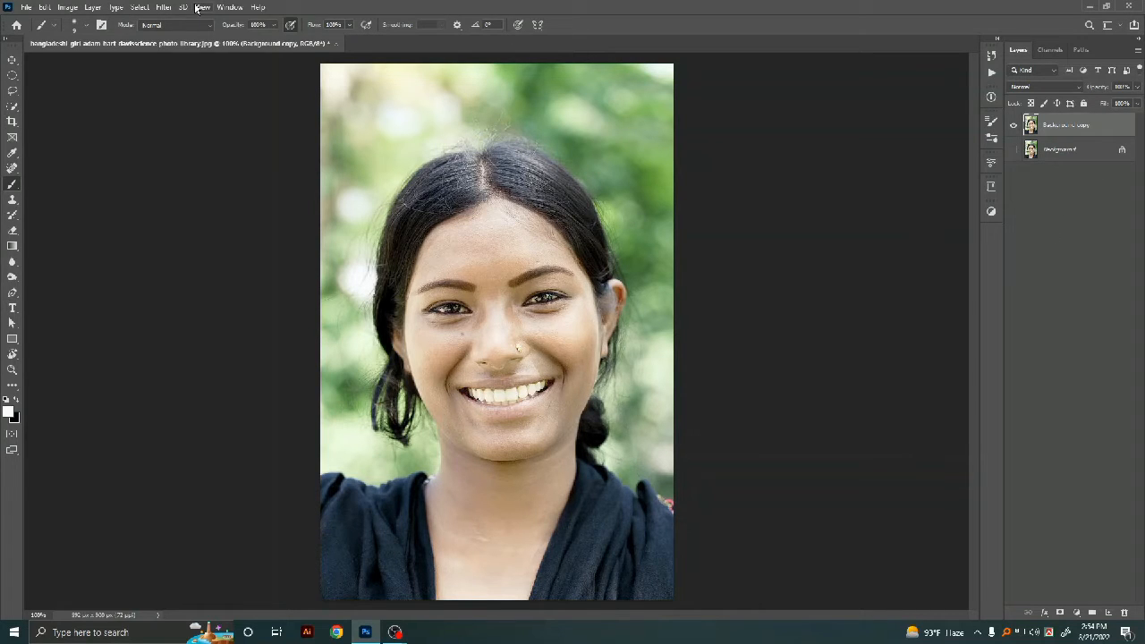
left_click(164, 8)
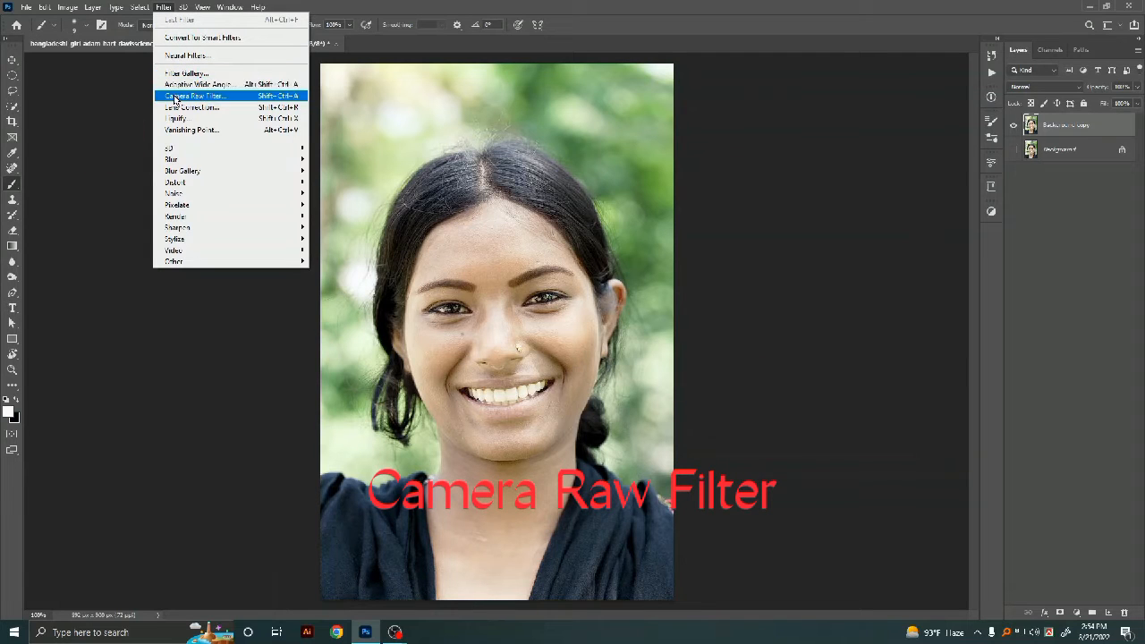
left_click(238, 99)
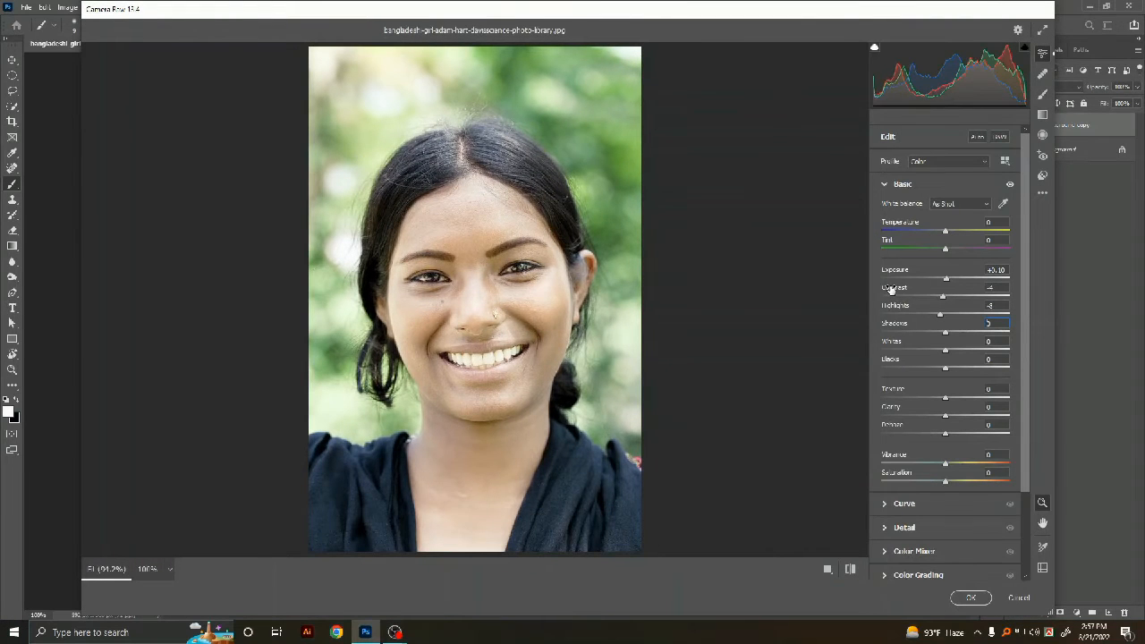
mouse_move(945, 234)
left_mouse_down()
mouse_move(957, 231)
mouse_move(952, 249)
left_mouse_up()
mouse_move(944, 296)
left_mouse_down()
mouse_move(912, 334)
mouse_move(947, 299)
left_mouse_up()
left_click_drag(941, 314, 943, 316)
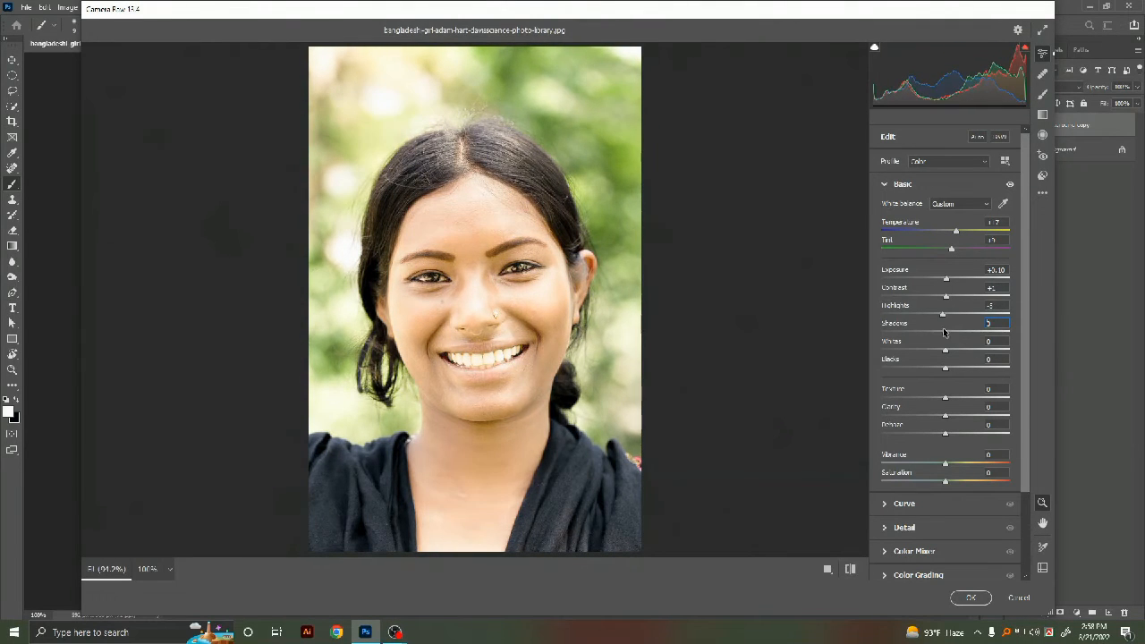
left_click(970, 597)
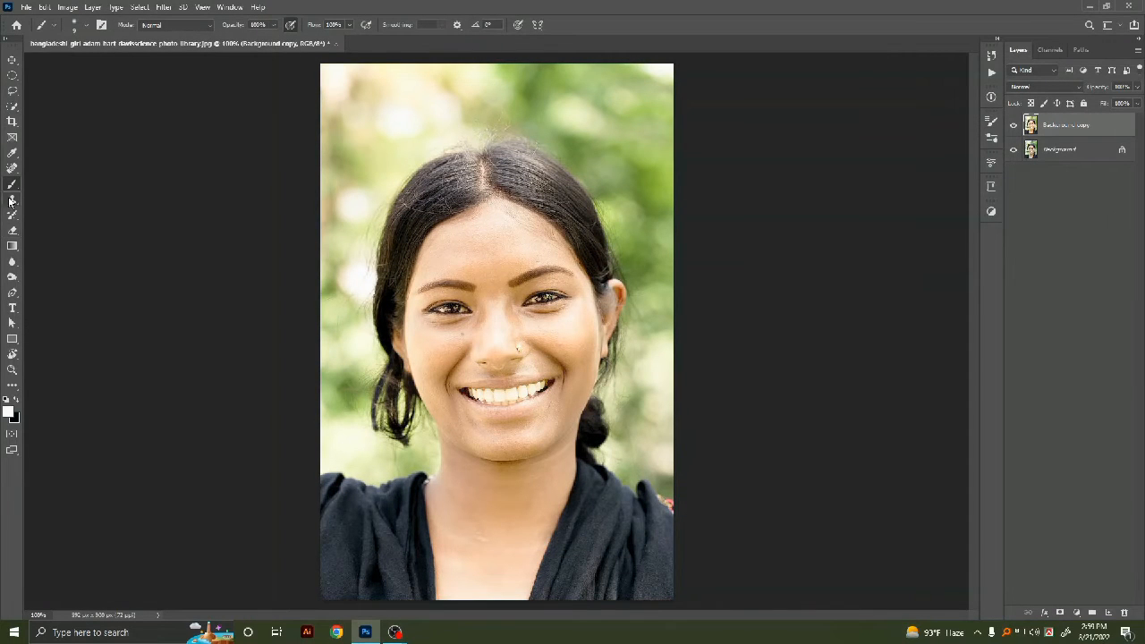
Step: Lower the brush opacity to about 33%, sample the skin tone from the face as foreground colour, and enlarge the brush
left_click_drag(274, 24, 229, 41)
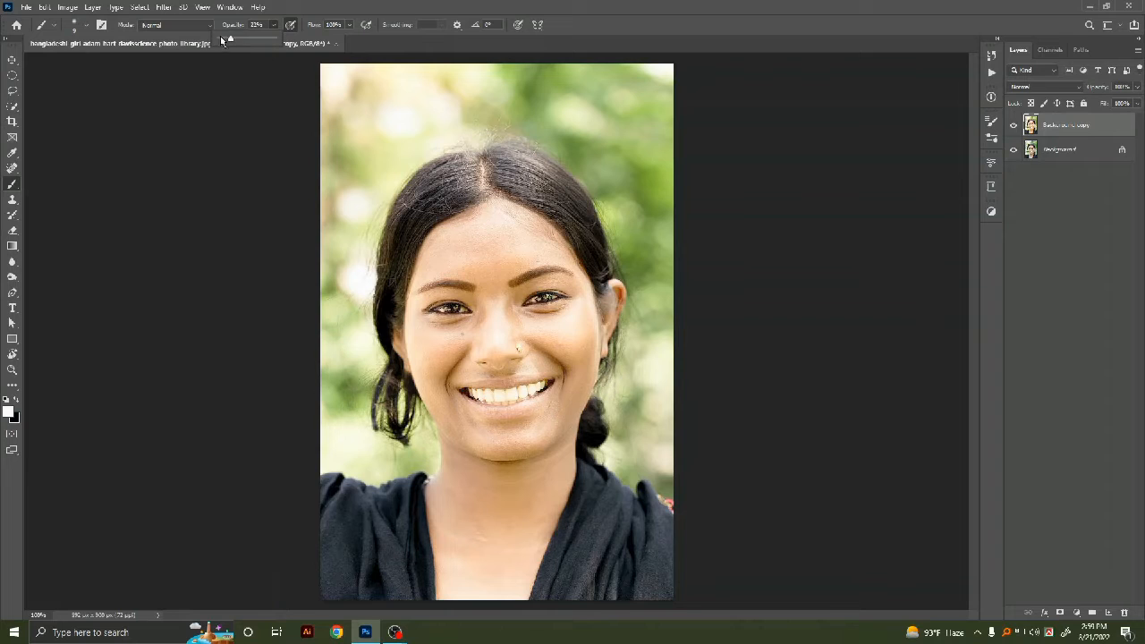
left_click(8, 411)
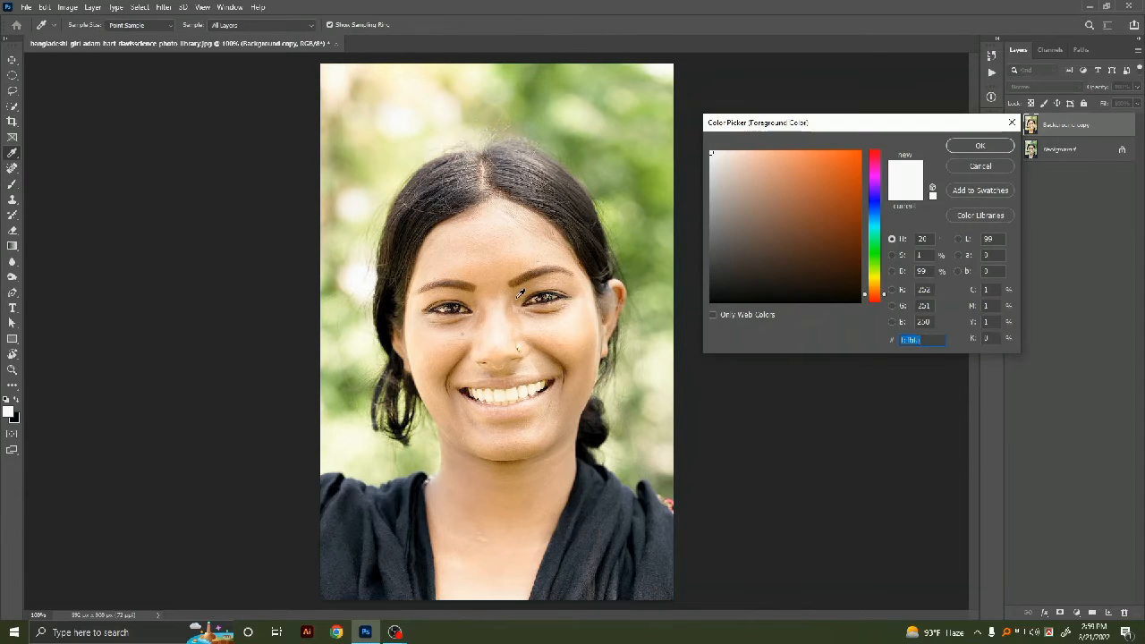
left_click(586, 346)
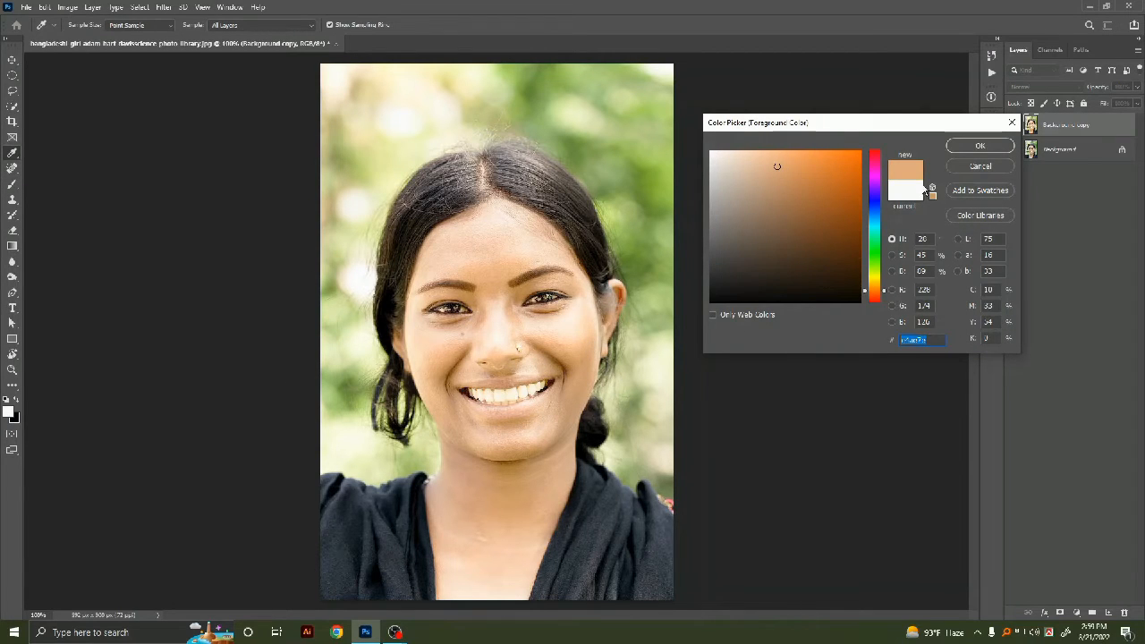
left_click(978, 146)
key("b")
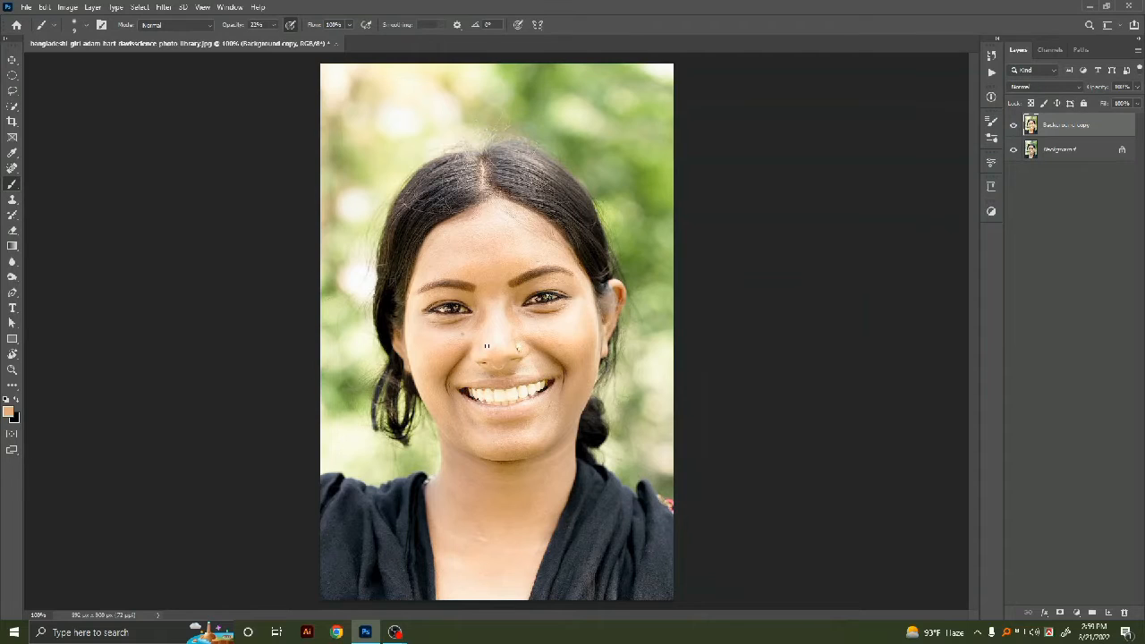
key("bracketright")
key("bracketright")
key("bracketright")
key("bracketright")
key("bracketright")
key("bracketright")
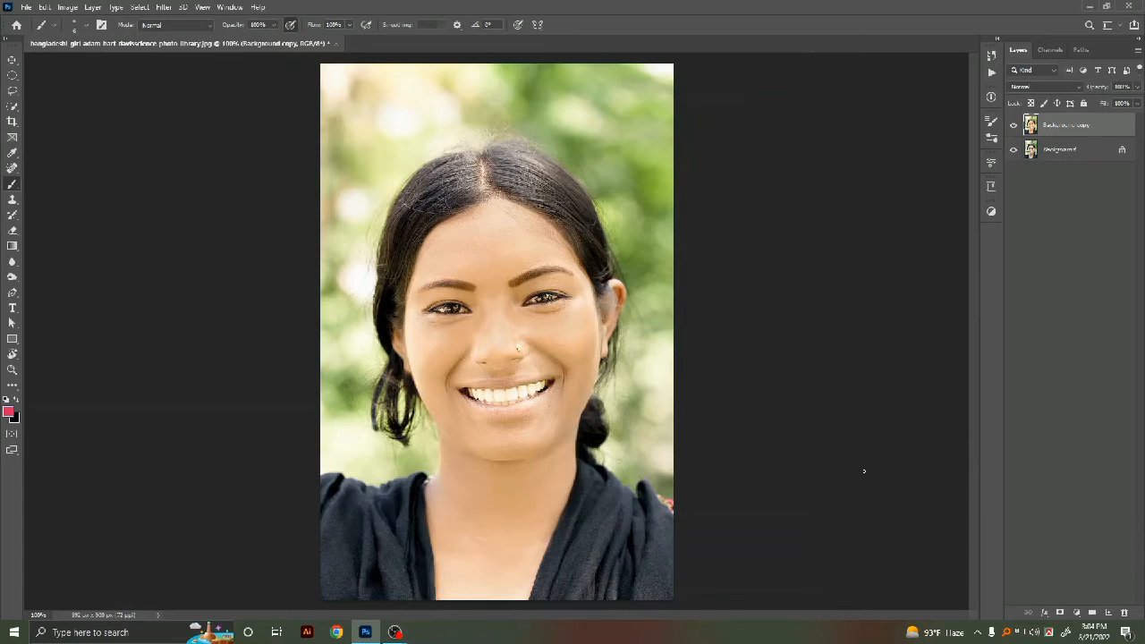
Step: Add a new empty layer and set the brush opacity back to 100%
left_click(1108, 612)
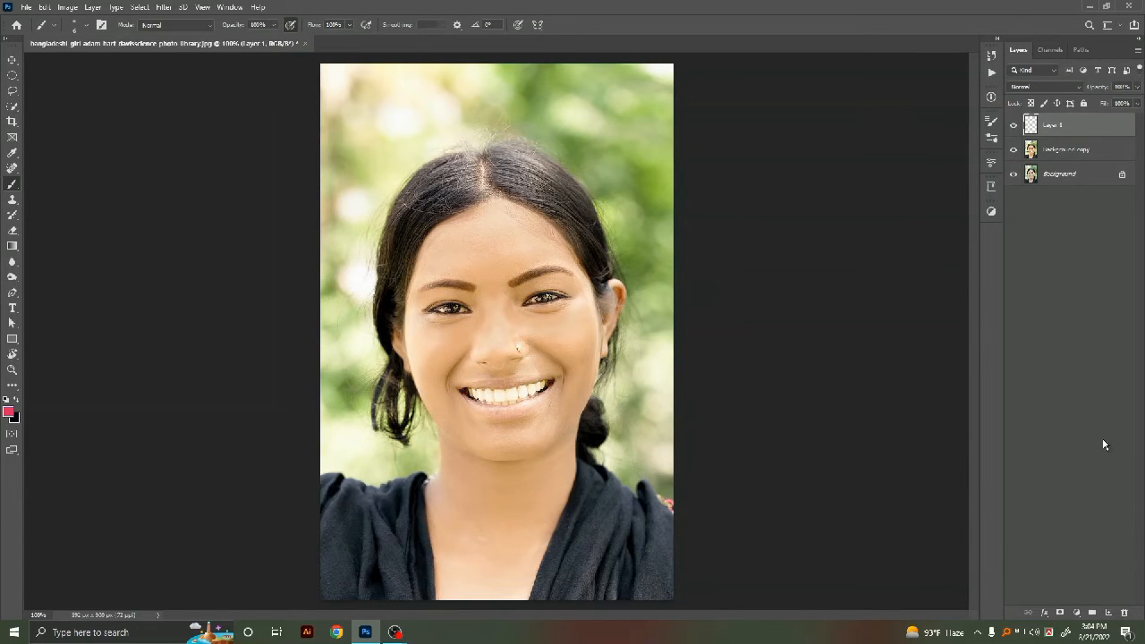
left_click(275, 26)
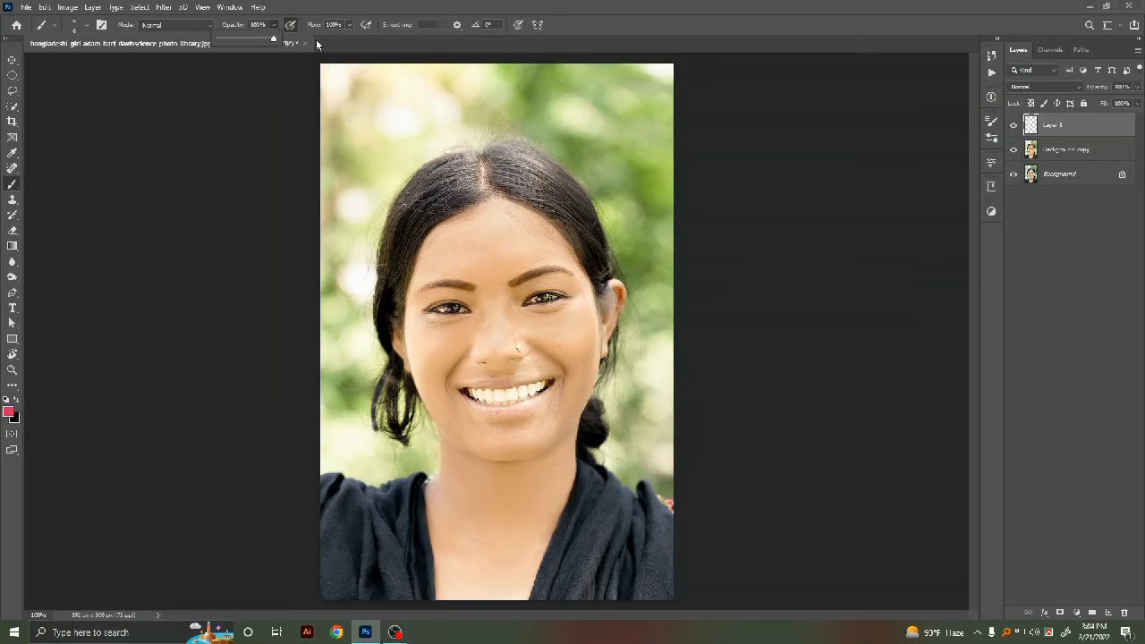
left_click(350, 26)
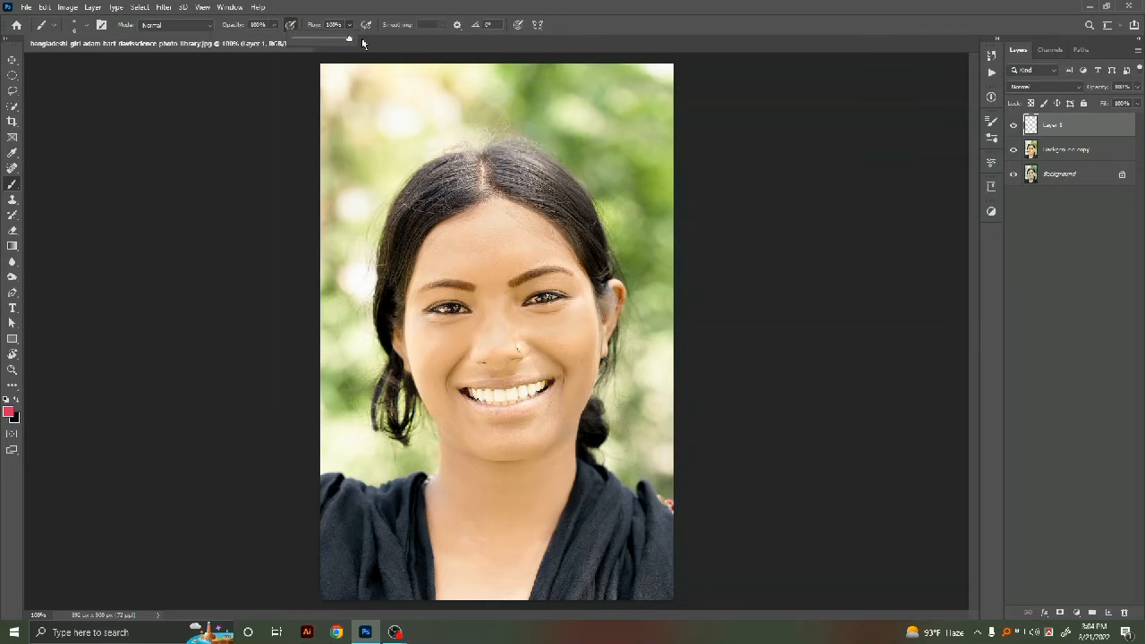
Step: Pick a crimson red foreground colour and paint the outline of the upper lip on the new layer
left_click(9, 411)
left_click(836, 177)
left_click(961, 145)
key("ctrl+plus")
key("ctrl+plus")
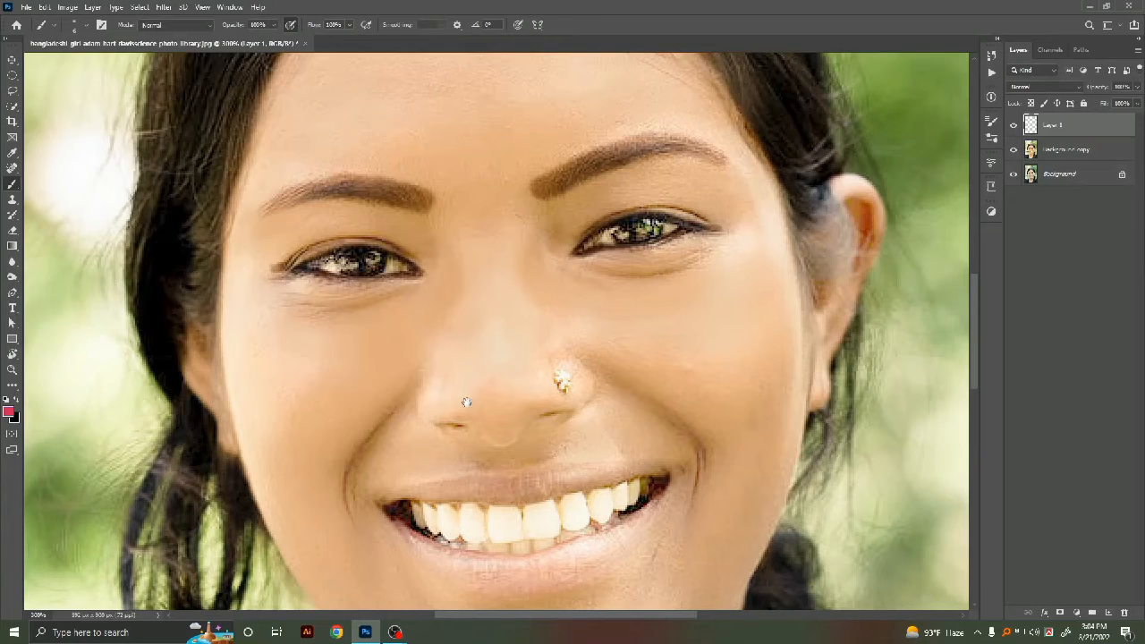
scroll(466, 403, "down", 5)
left_click_drag(468, 249, 507, 256)
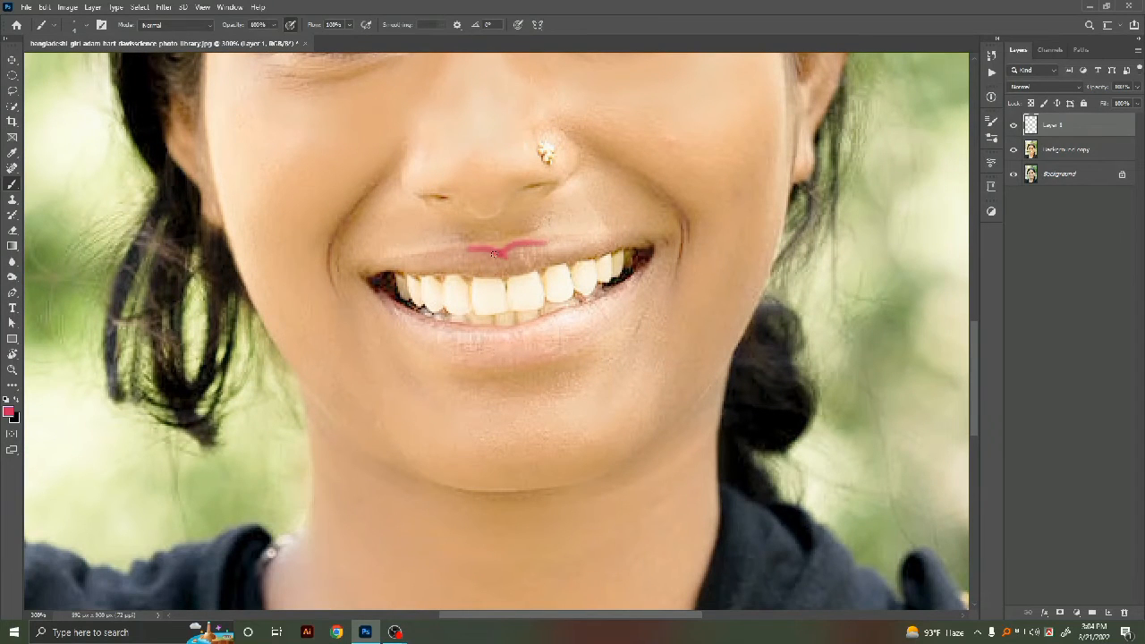
left_click_drag(455, 253, 426, 257)
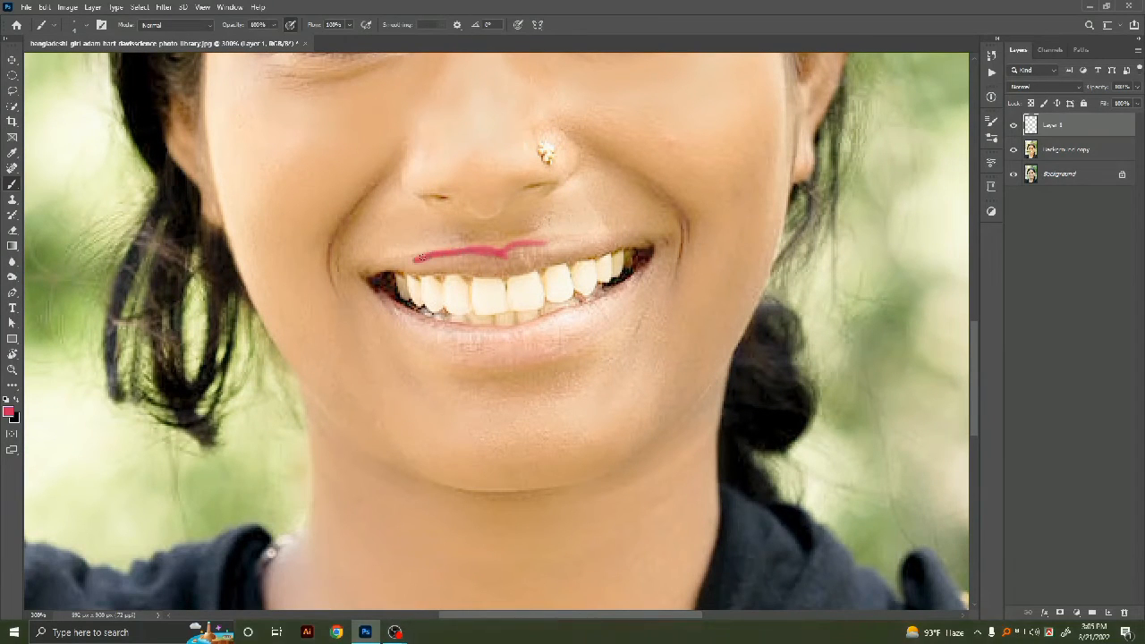
mouse_move(491, 255)
left_mouse_down()
mouse_move(644, 244)
mouse_move(497, 252)
mouse_move(547, 258)
mouse_move(495, 270)
mouse_move(573, 257)
mouse_move(524, 243)
mouse_move(585, 246)
mouse_move(382, 272)
mouse_move(551, 256)
left_mouse_up()
Step: Shrink the brush and paint red over both lips to fill them in
key("e")
key("bracketleft")
key("bracketleft")
key("bracketleft")
key("b")
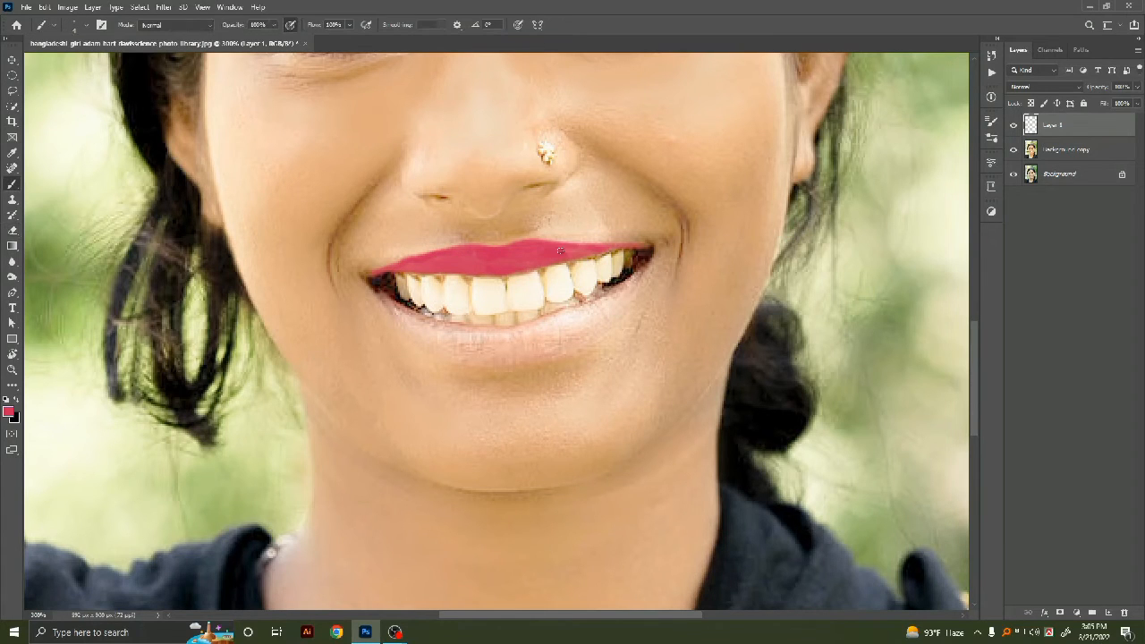
mouse_move(490, 356)
left_mouse_down()
mouse_move(572, 346)
mouse_move(636, 282)
mouse_move(531, 355)
mouse_move(492, 362)
mouse_move(412, 331)
mouse_move(376, 286)
mouse_move(393, 307)
mouse_move(468, 332)
mouse_move(526, 327)
mouse_move(635, 262)
left_mouse_up()
mouse_move(559, 332)
left_mouse_down()
mouse_move(531, 342)
mouse_move(621, 295)
mouse_move(568, 338)
mouse_move(429, 327)
mouse_move(446, 344)
mouse_move(499, 336)
mouse_move(460, 343)
left_mouse_up()
mouse_move(546, 349)
left_mouse_down()
mouse_move(476, 351)
mouse_move(542, 350)
mouse_move(528, 349)
left_mouse_up()
left_click_drag(616, 296, 540, 345)
left_click_drag(409, 317, 453, 328)
left_click_drag(502, 262, 568, 257)
Step: Set the lip layer's blend mode to Multiply
key("e")
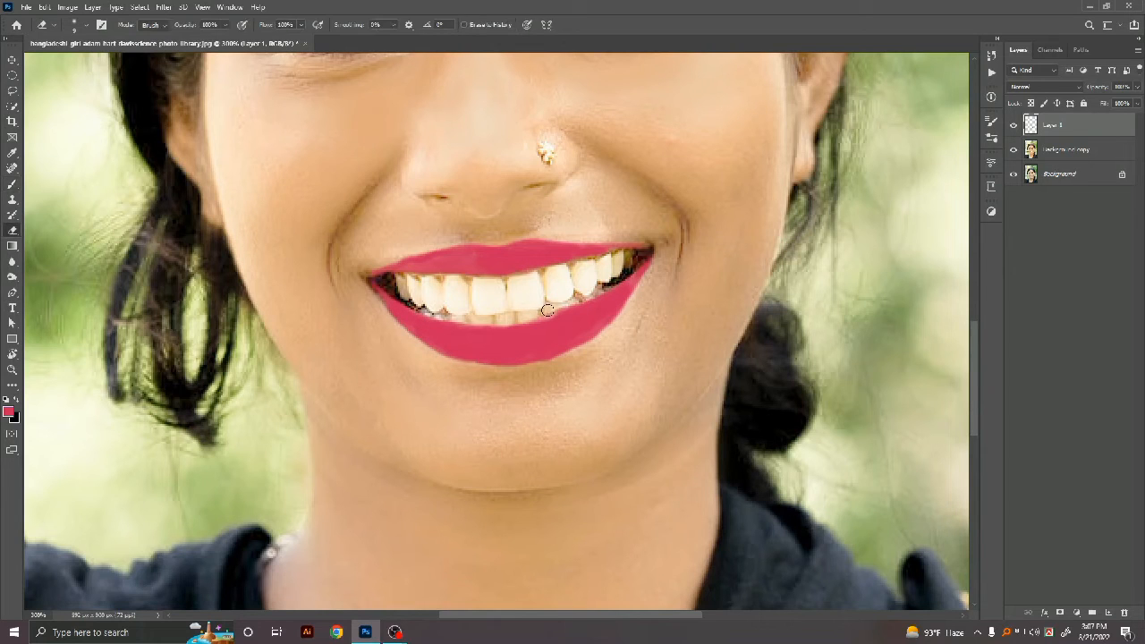
key("b")
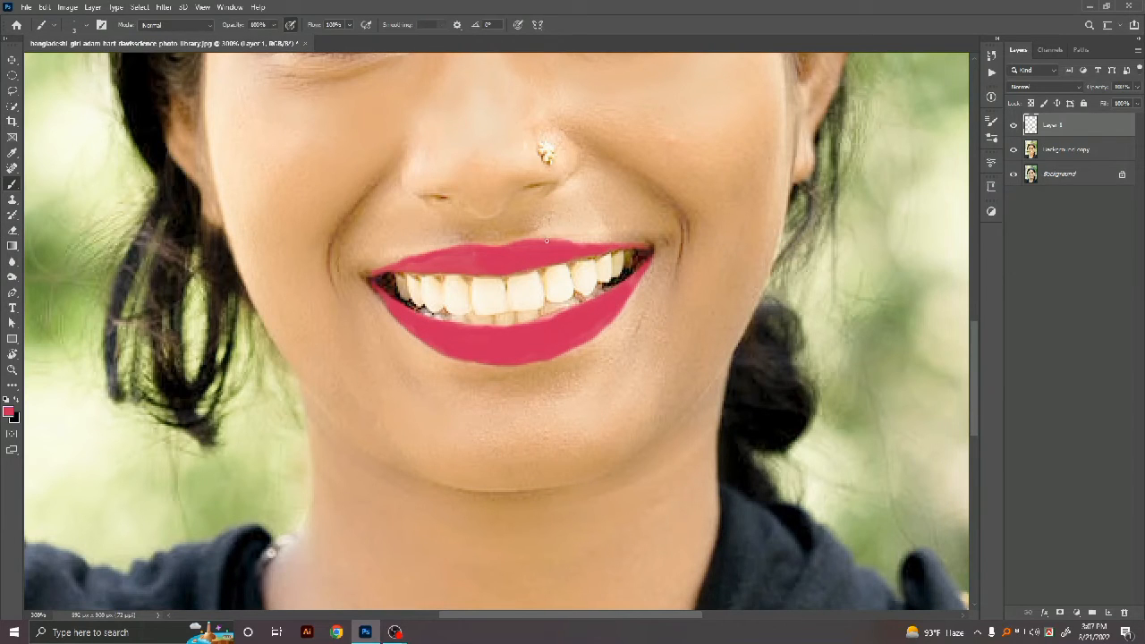
key("ctrl+1")
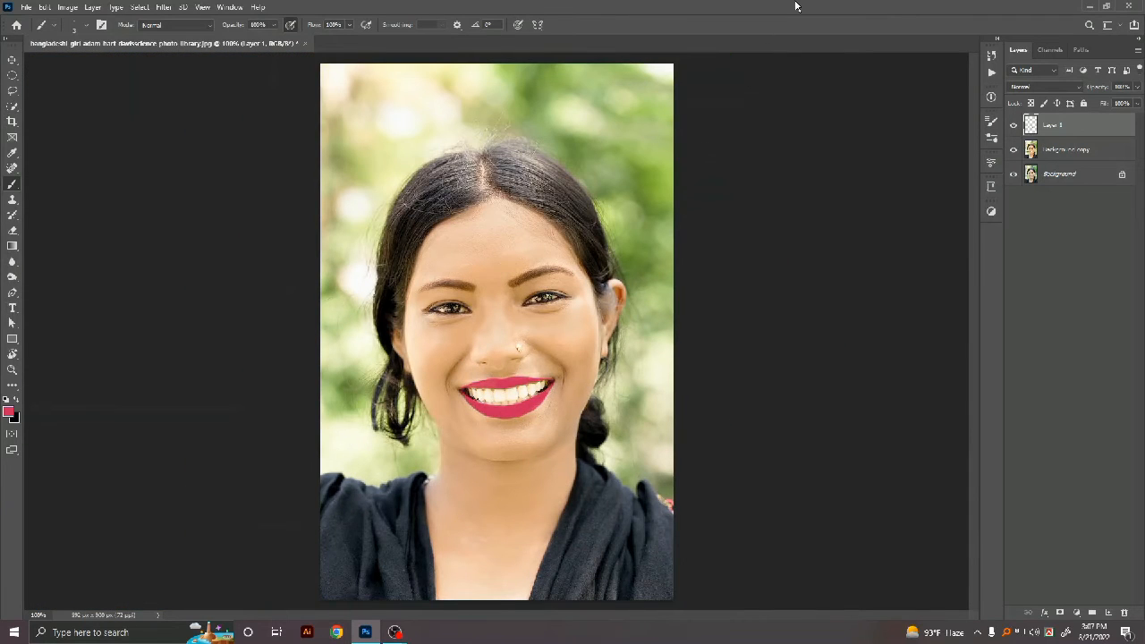
left_click(1079, 88)
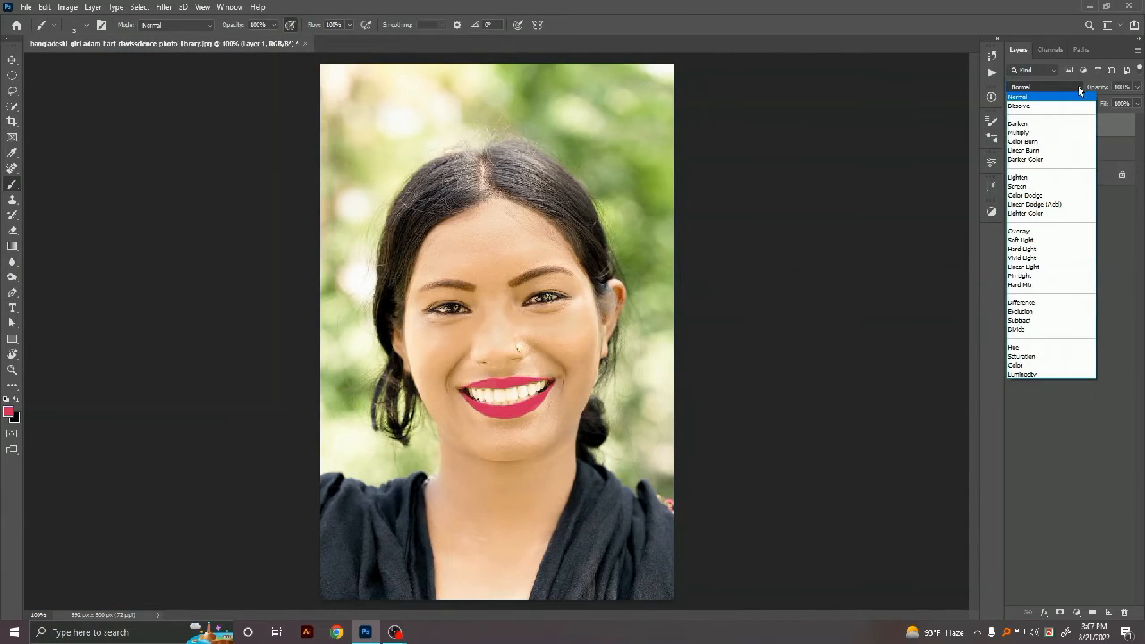
left_click(1028, 134)
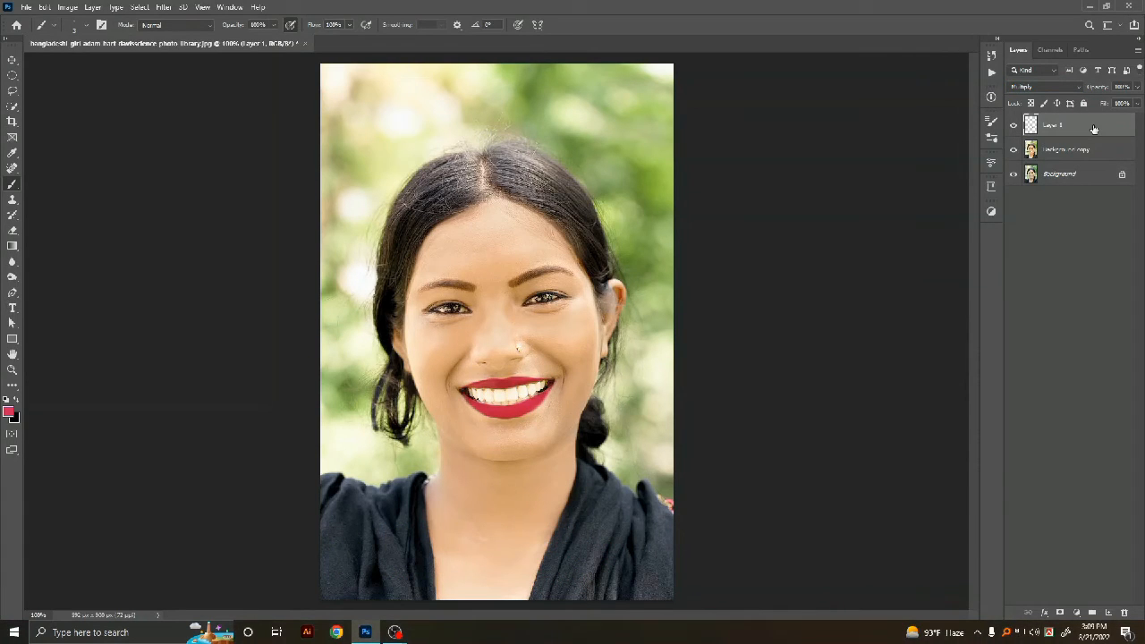
Step: Merge the lip layer down into the layer below
key("ctrl+e")
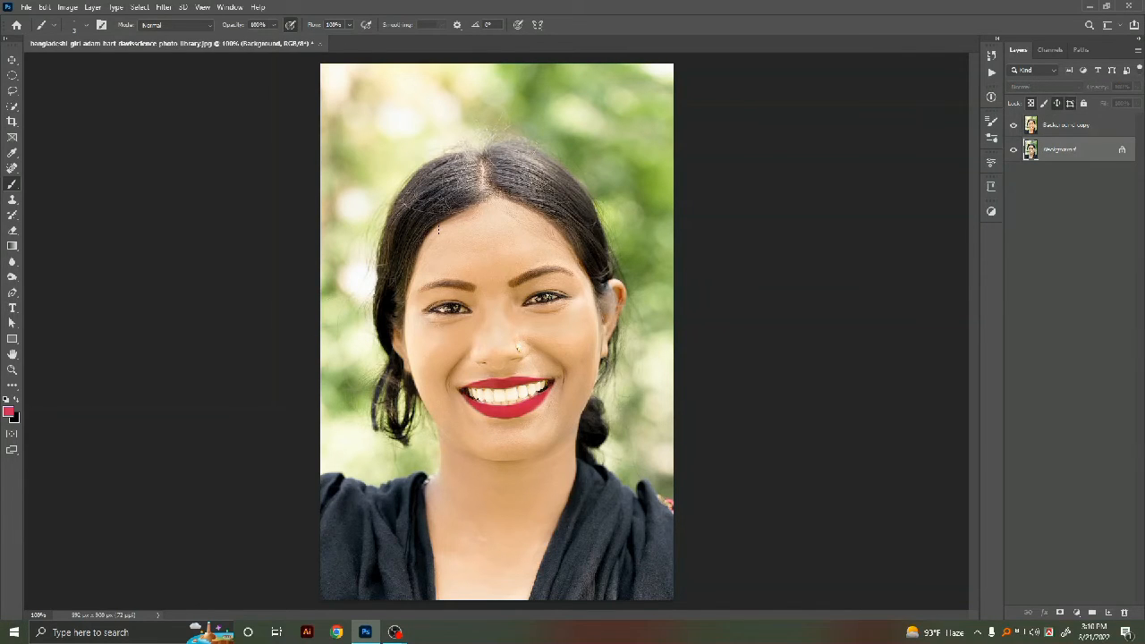
key("ctrl+plus")
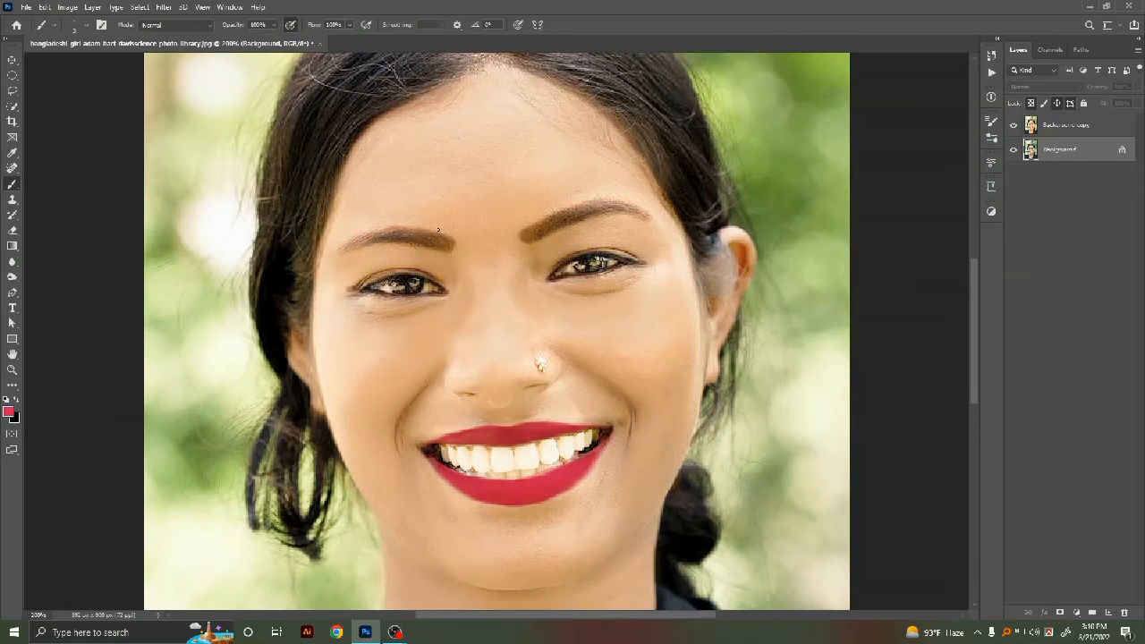
left_click_drag(271, 175, 204, 56)
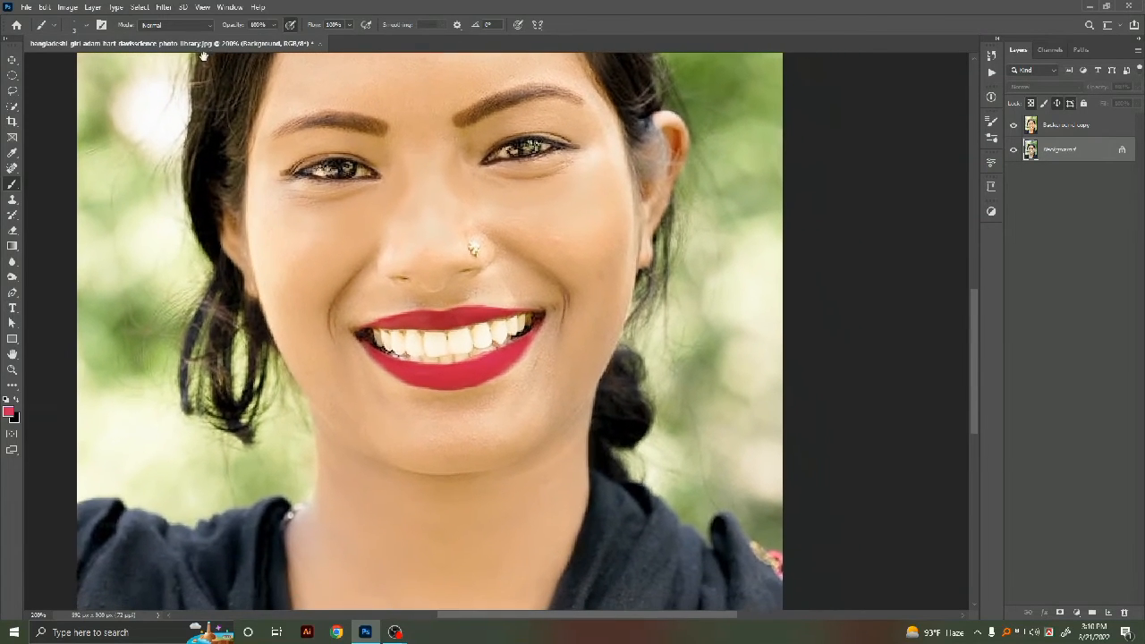
left_click_drag(304, 357, 303, 311)
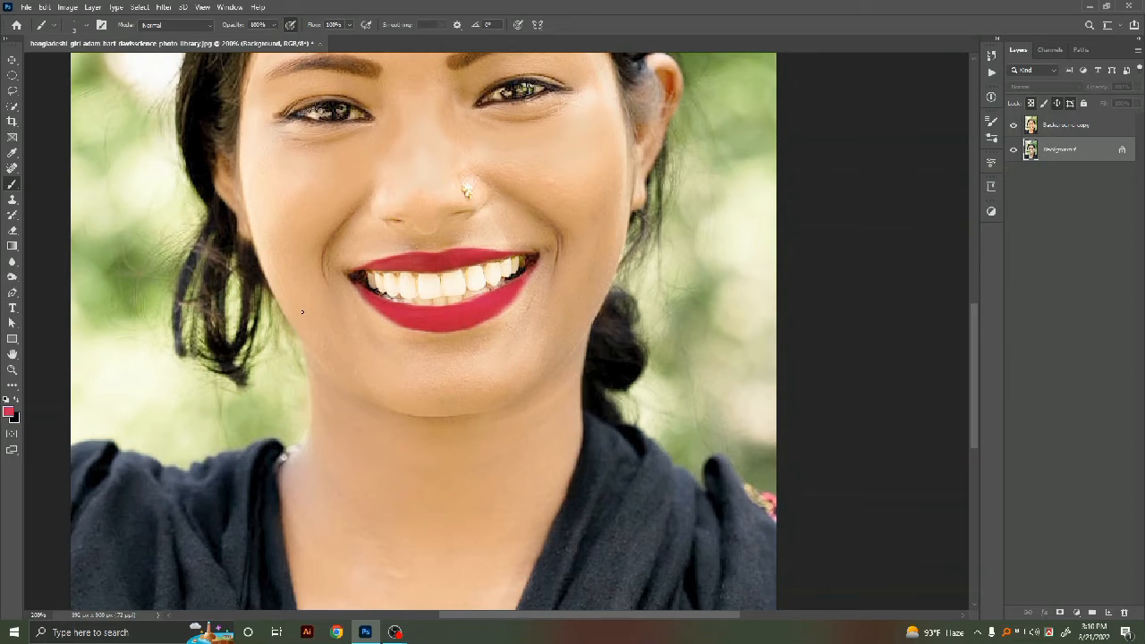
Step: Select the teeth with the Lasso tool
left_click(11, 90)
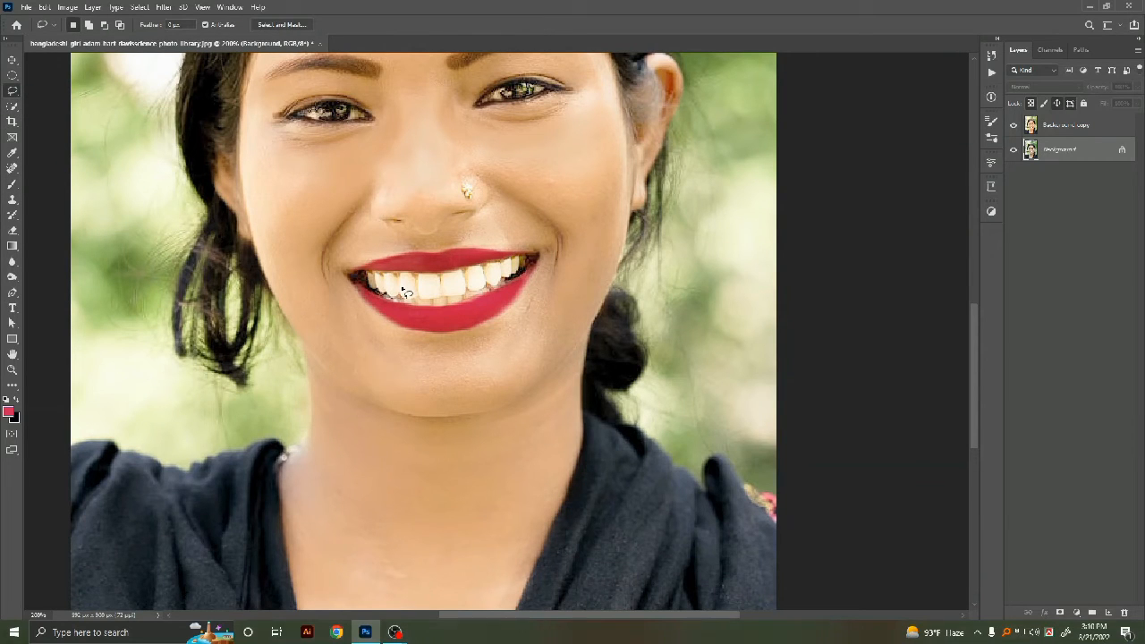
left_click_drag(527, 258, 461, 269)
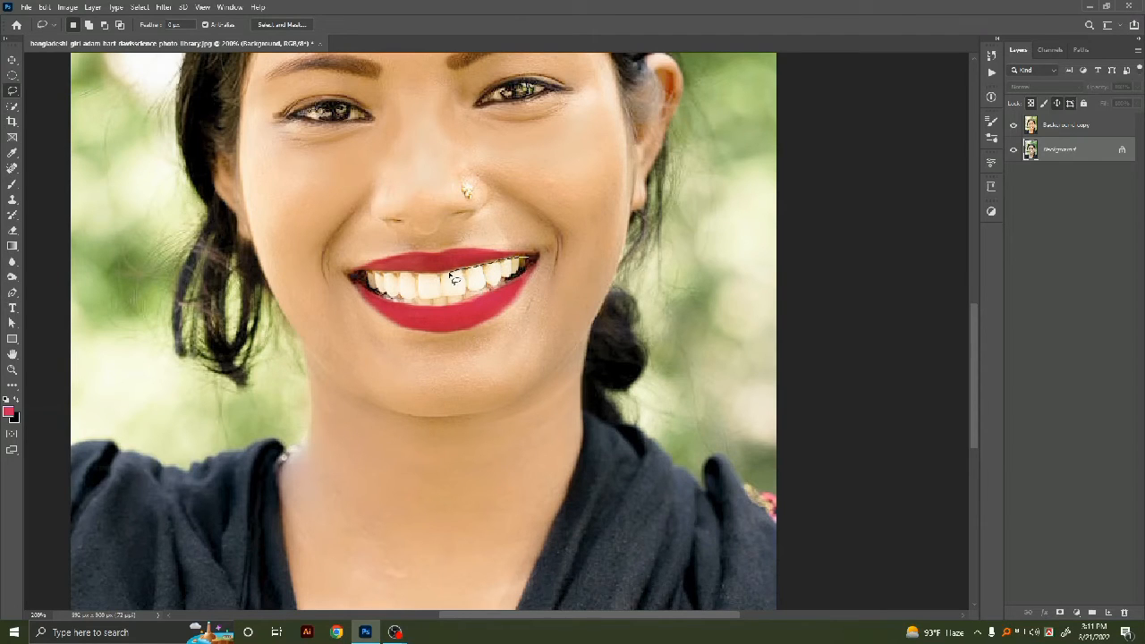
mouse_move(426, 282)
left_mouse_down()
mouse_move(367, 280)
mouse_move(402, 304)
mouse_move(451, 308)
mouse_move(498, 295)
mouse_move(535, 261)
left_mouse_up()
Step: Add a Hue/Saturation adjustment for the teeth selection, lowering Master saturation and raising the Yellows lightness
left_click(1076, 614)
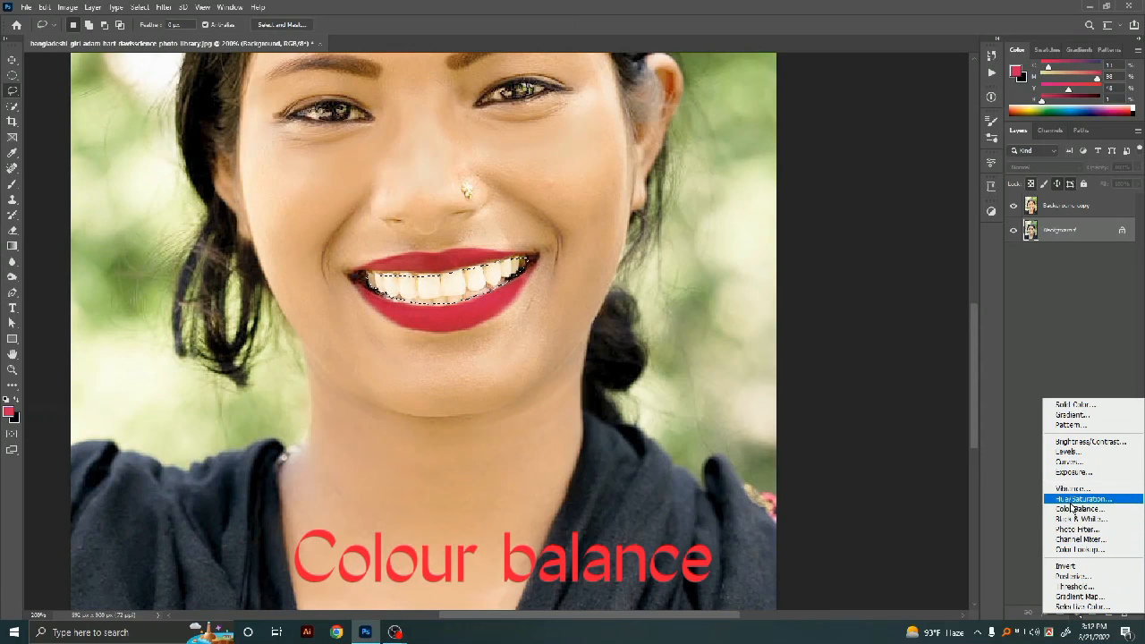
left_click(1069, 500)
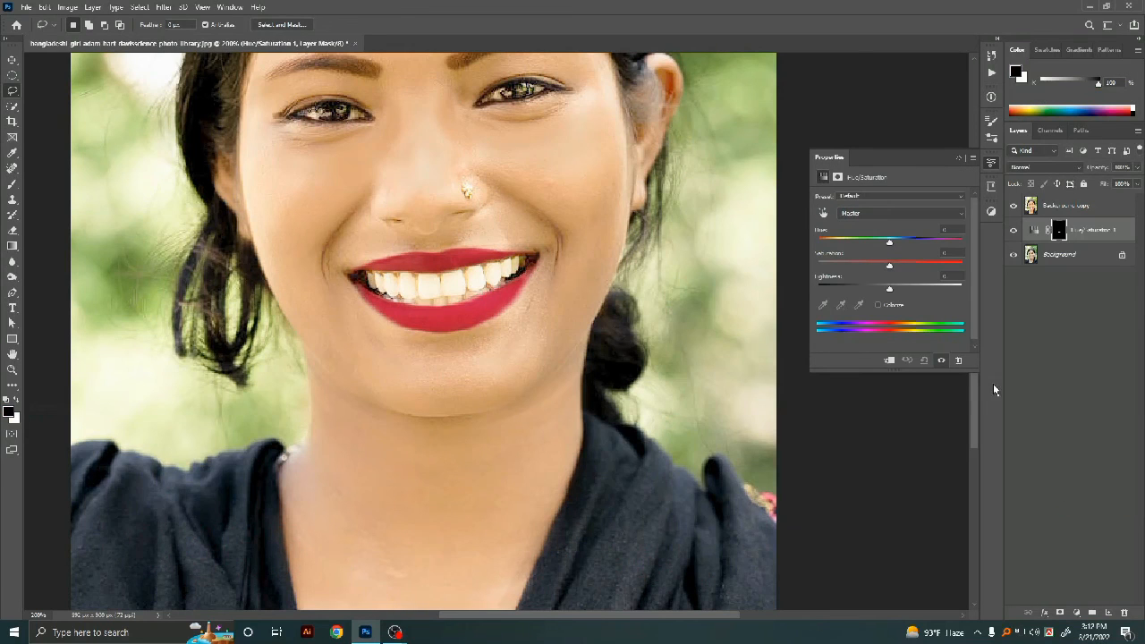
left_click(886, 212)
left_click(880, 221)
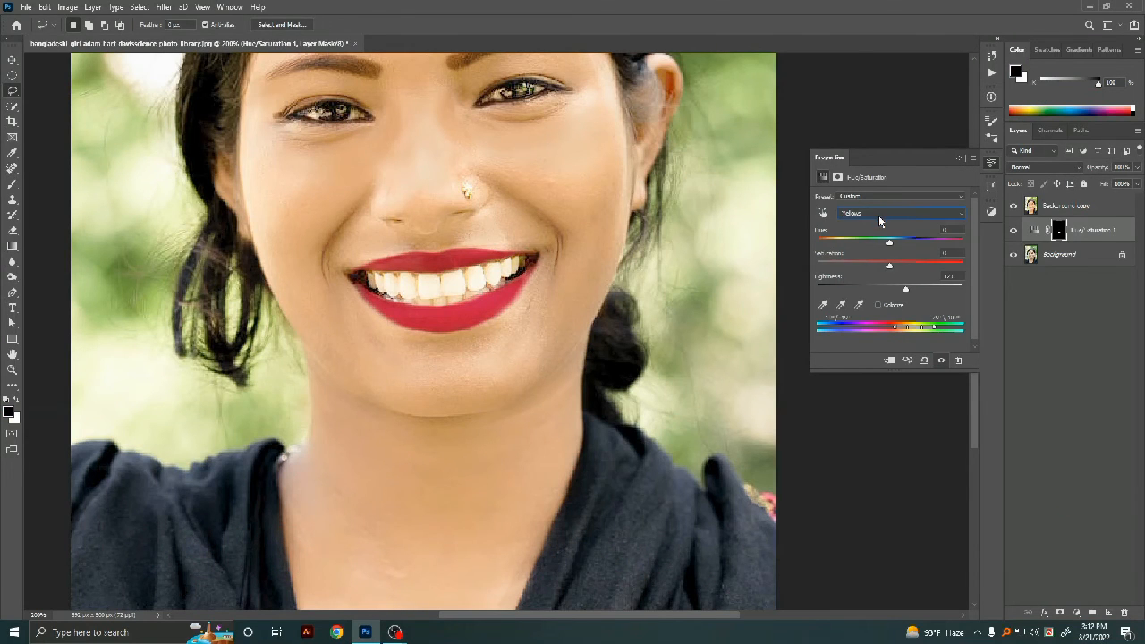
left_click(879, 215)
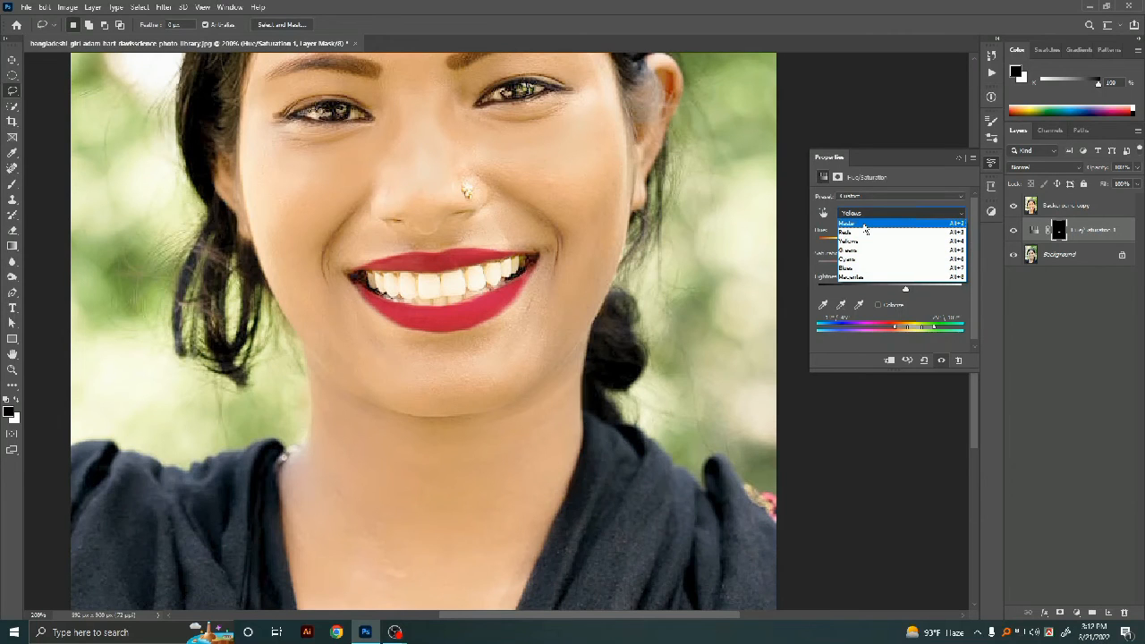
left_click(864, 224)
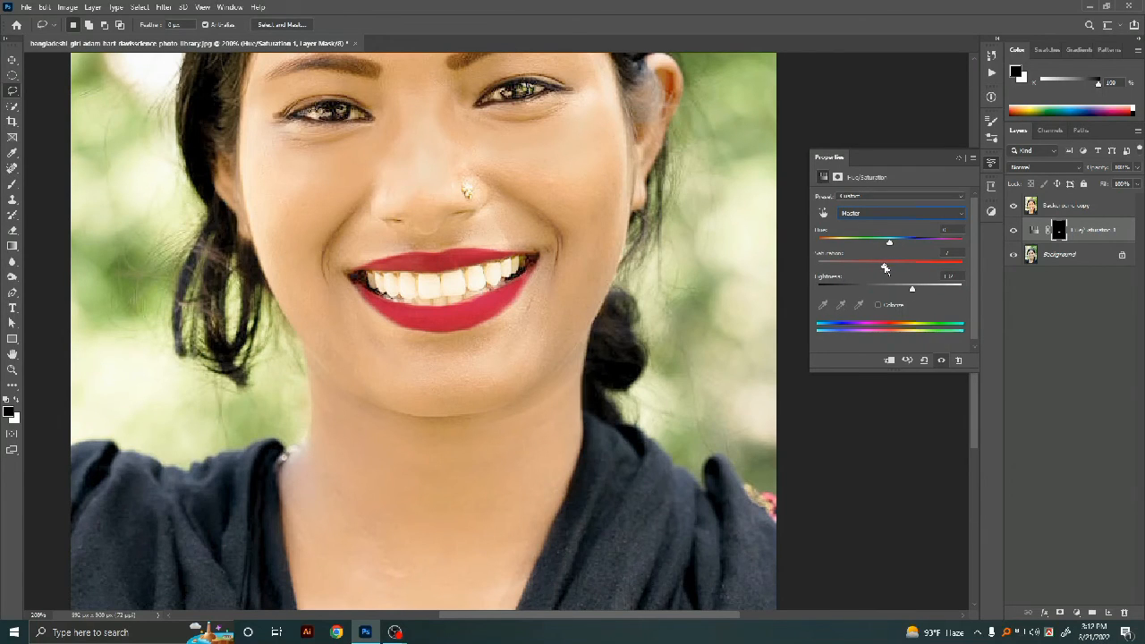
left_click_drag(873, 264, 915, 292)
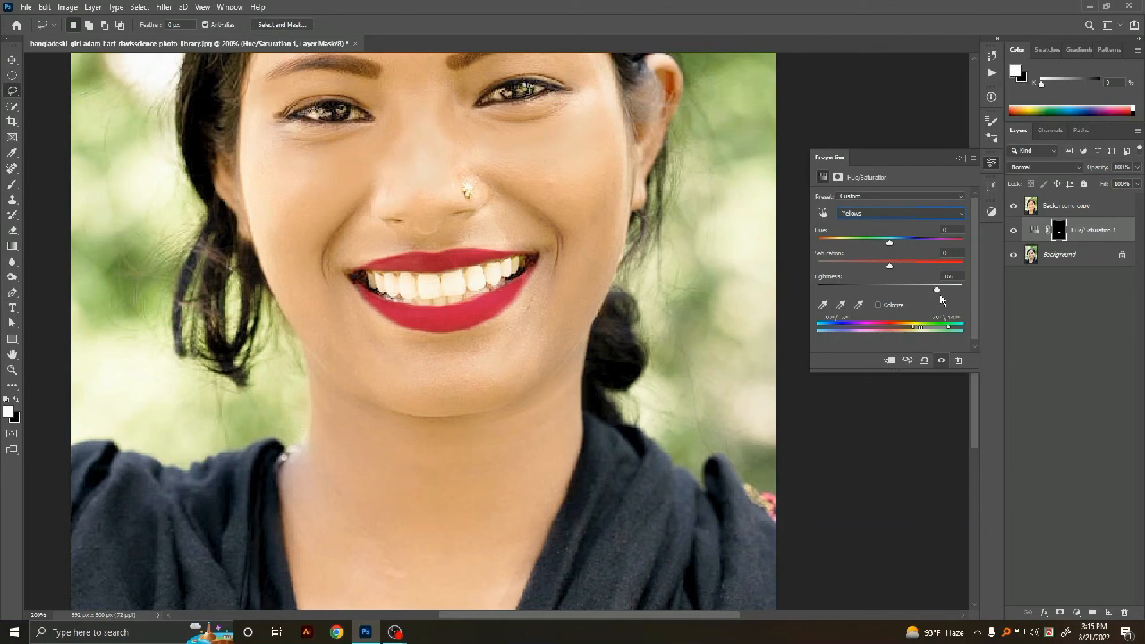
left_click_drag(937, 293, 950, 292)
left_click_drag(923, 330, 927, 334)
Step: Close the adjustment properties and inspect the finished portrait at several zoom levels
left_click(960, 160)
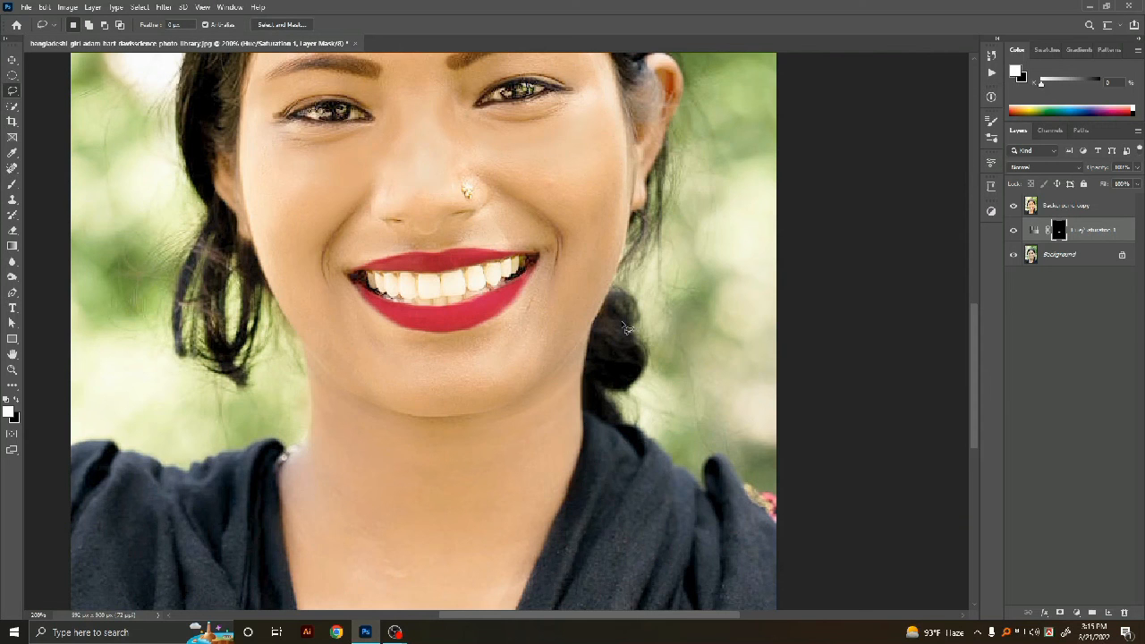
key("ctrl+0")
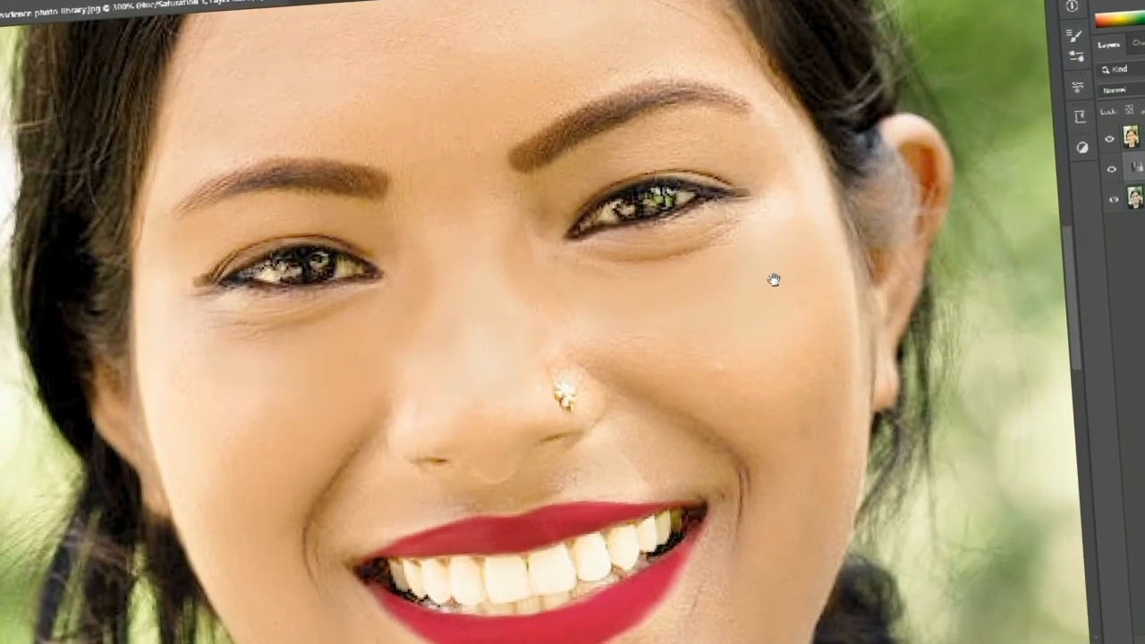
left_click_drag(774, 280, 831, 81)
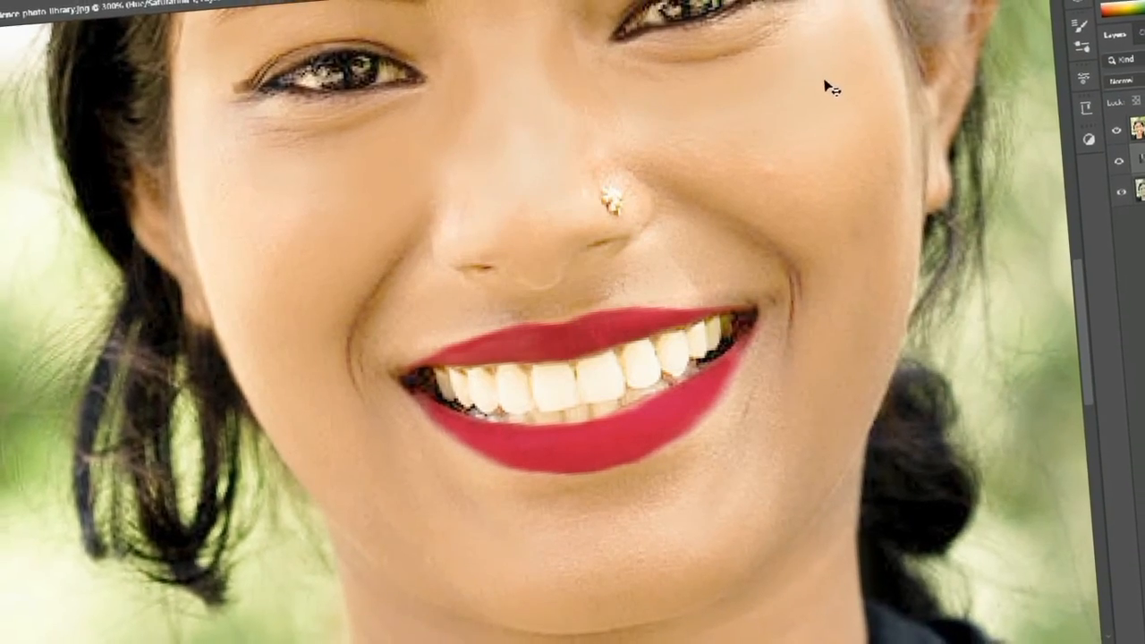
key("ctrl+minus")
key("ctrl+minus")
key("ctrl+minus")
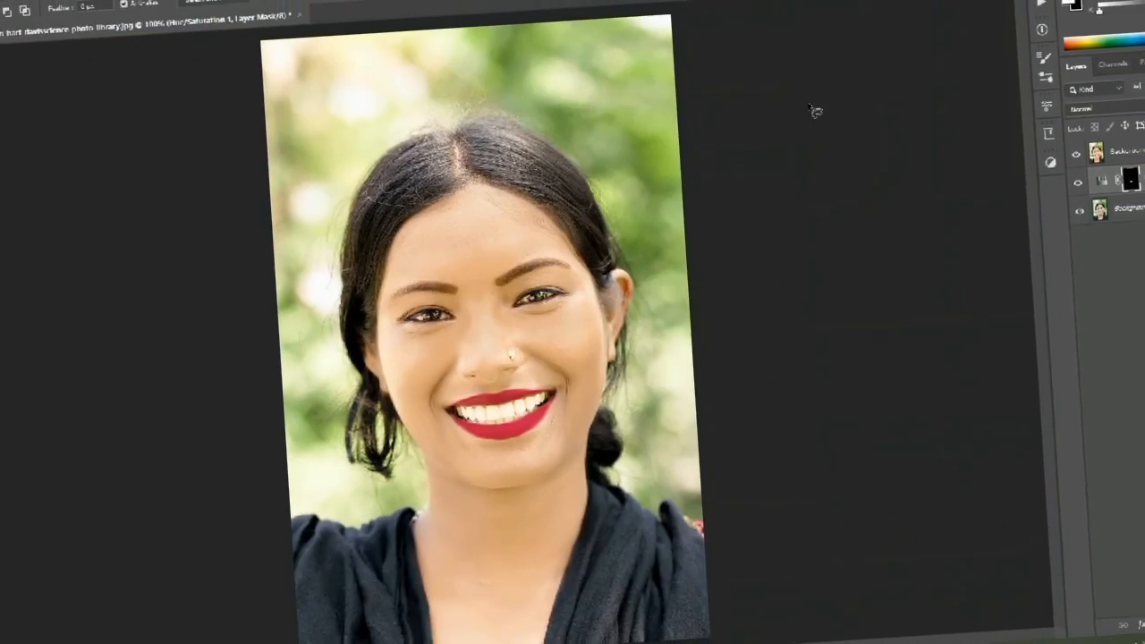